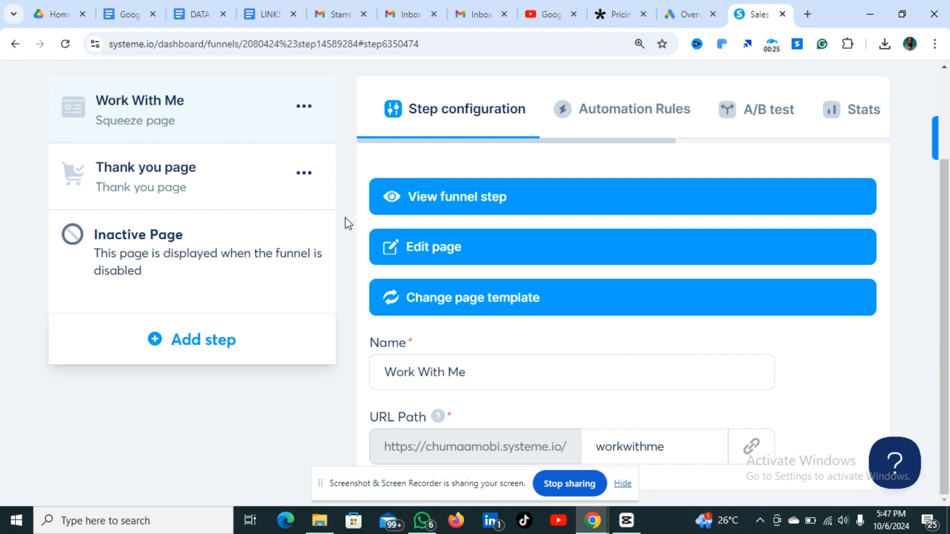
pyautogui.scroll(3, 349, 224)
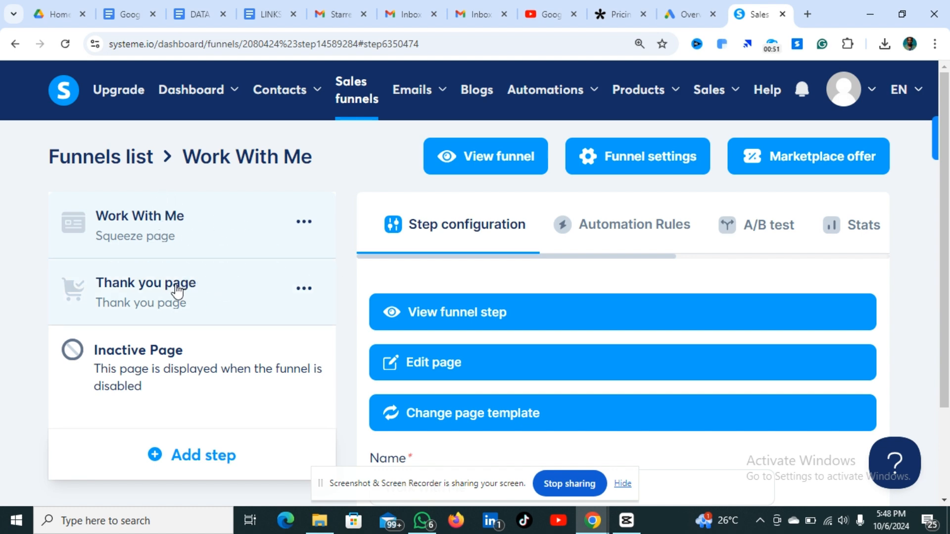
pyautogui.click(251, 243)
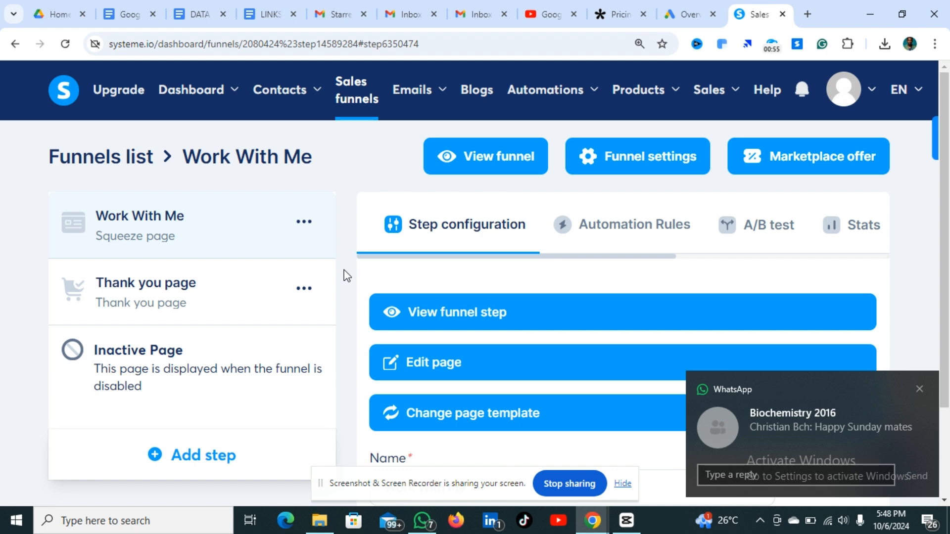
pyautogui.click(921, 390)
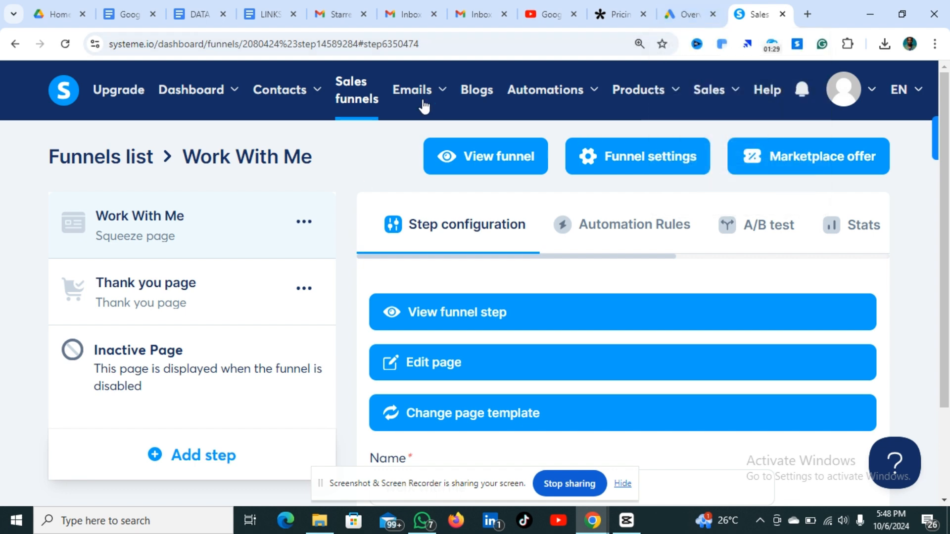
# - Switch to the Google Ads account and open the conversions summary under Goals
pyautogui.moveTo(422, 106)
pyautogui.click(686, 16)
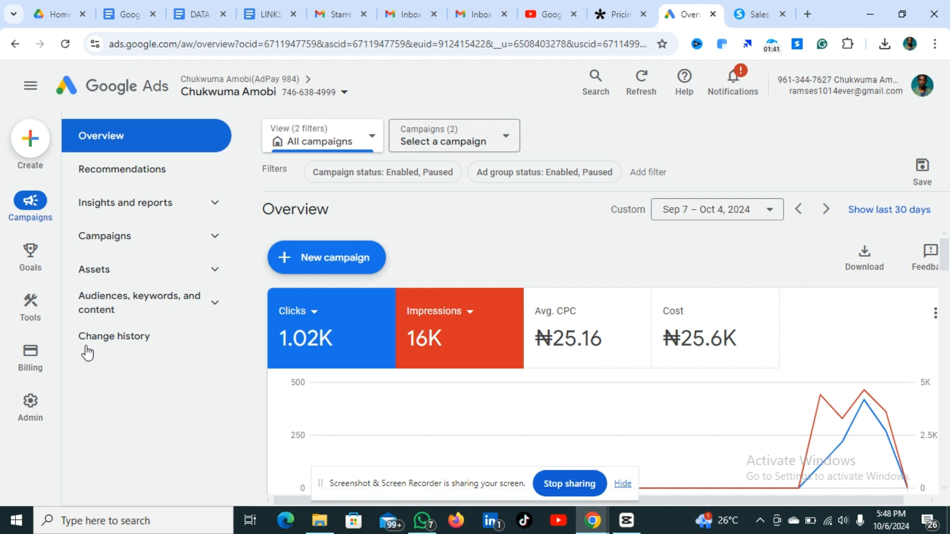
pyautogui.moveTo(30, 255)
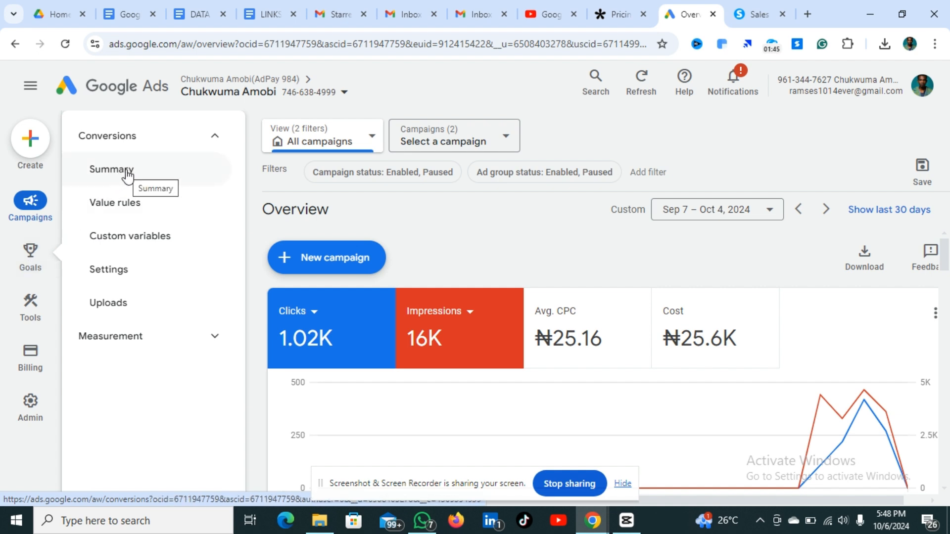
pyautogui.click(182, 137)
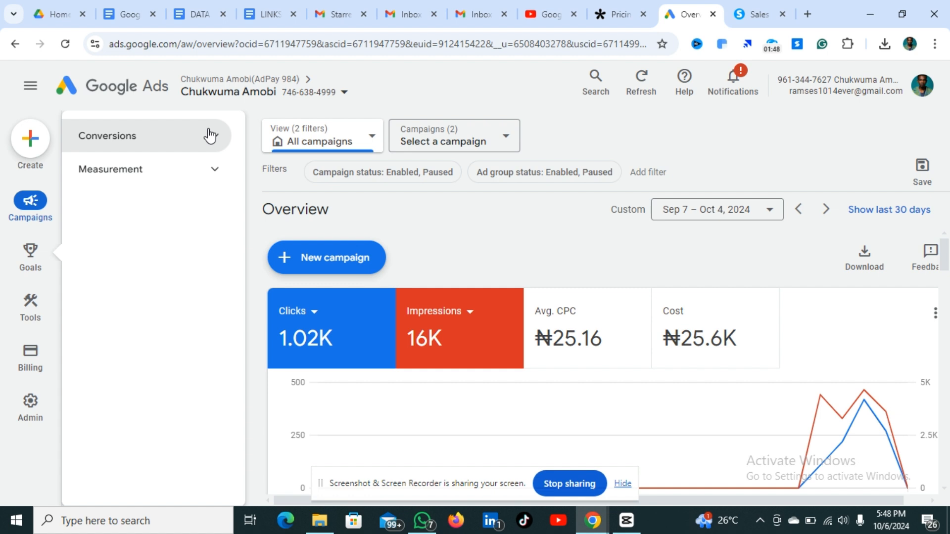
pyautogui.click(181, 141)
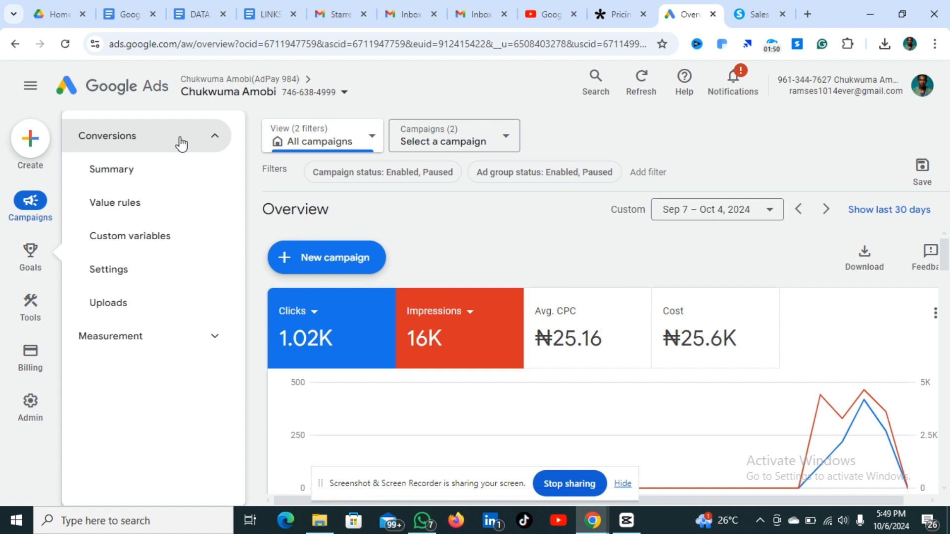
pyautogui.click(141, 169)
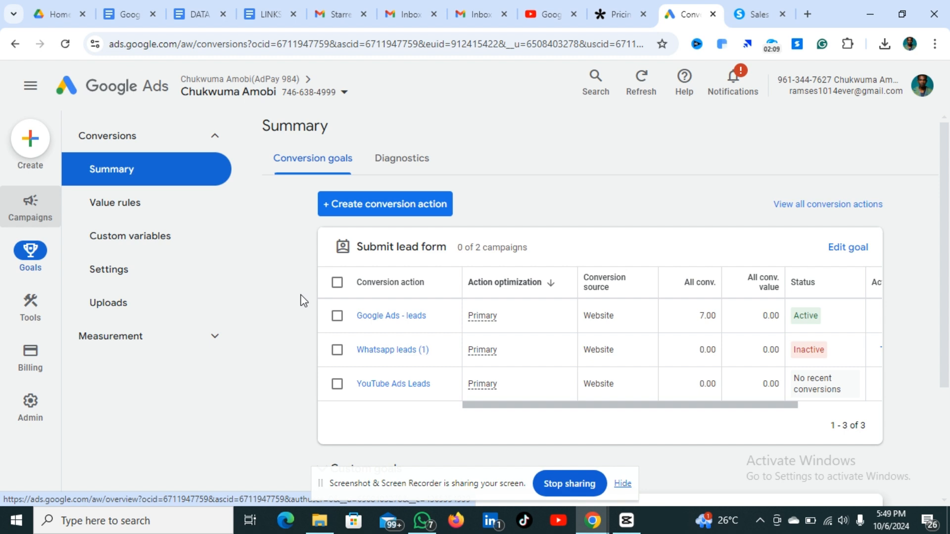
# - Start creating a new conversion action that tracks actions on a website
pyautogui.click(398, 210)
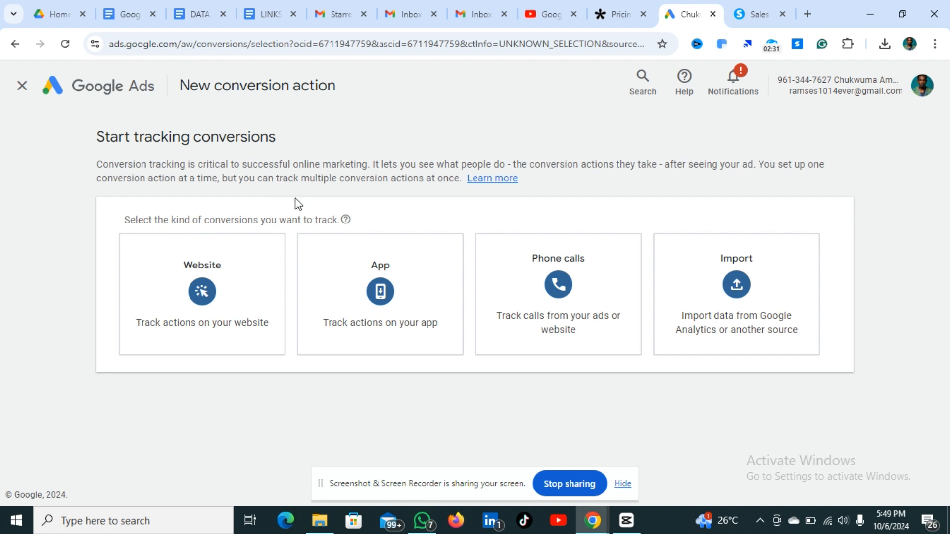
pyautogui.click(238, 278)
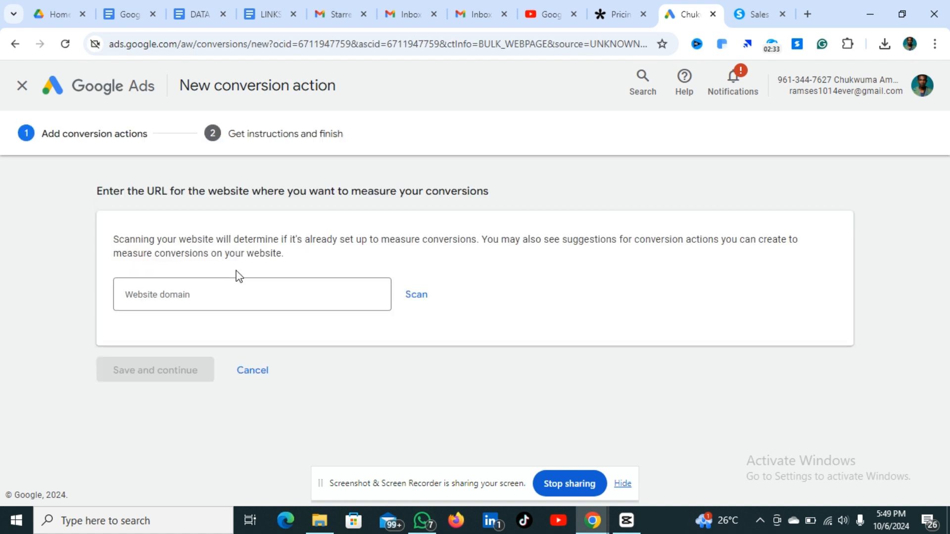
# - Copy the Work With Me squeeze page's URL from the systeme.io funnel, enter it as the Google Ads website domain and scan it
pyautogui.click(263, 292)
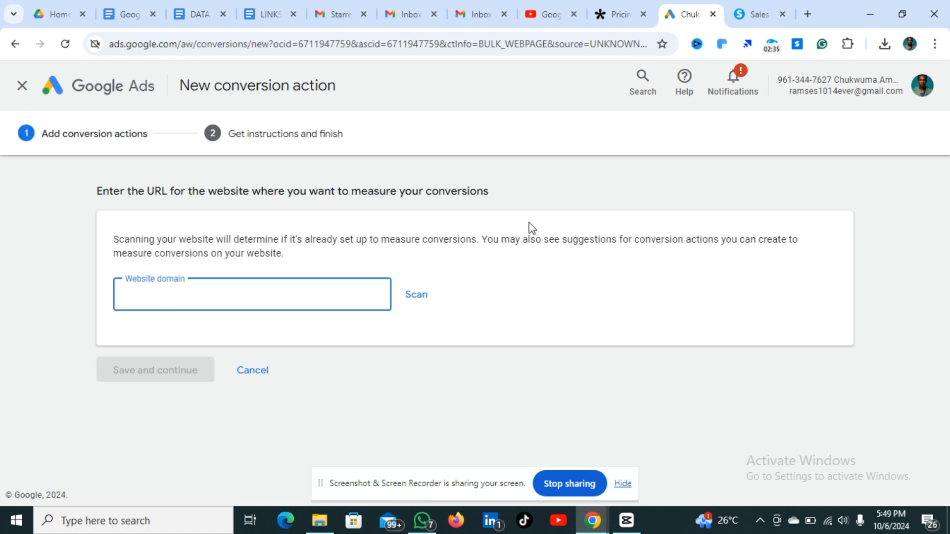
pyautogui.click(751, 24)
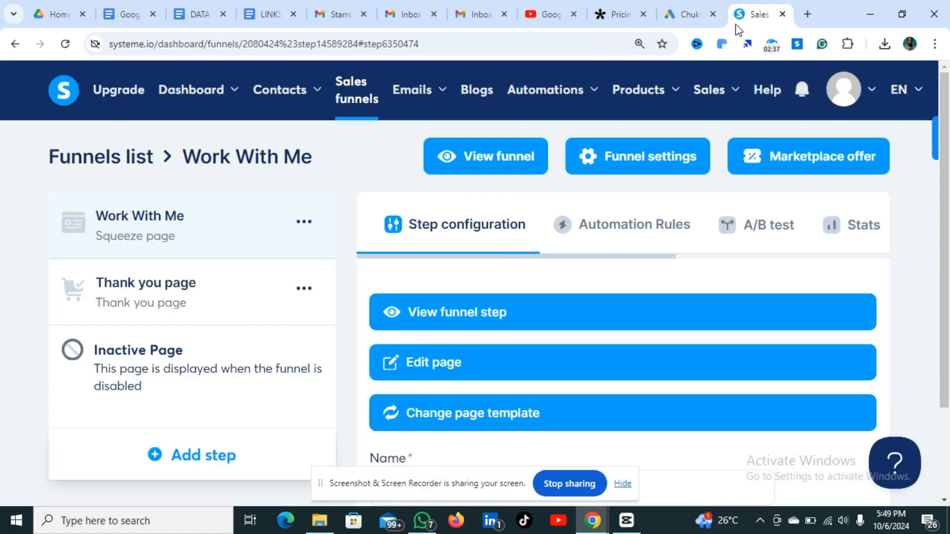
pyautogui.scroll(-2, 350, 329)
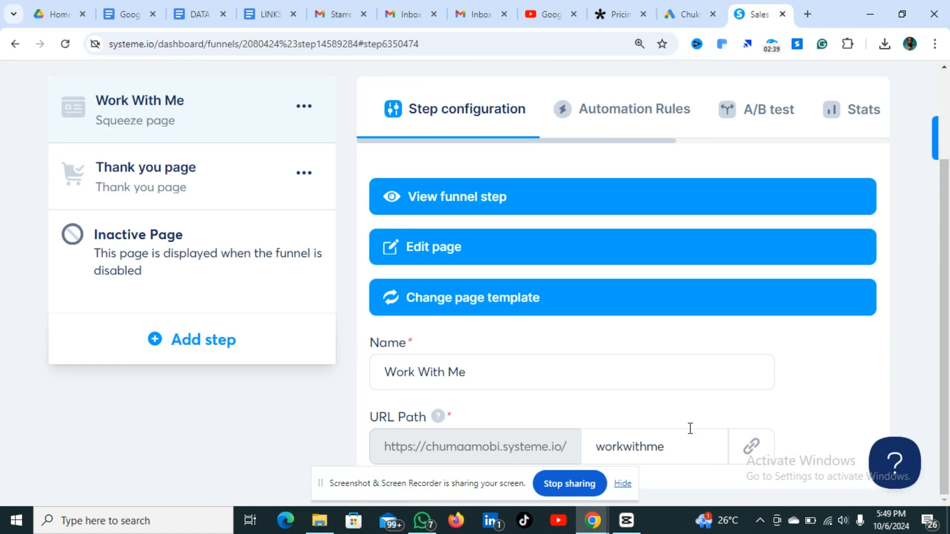
pyautogui.click(750, 451)
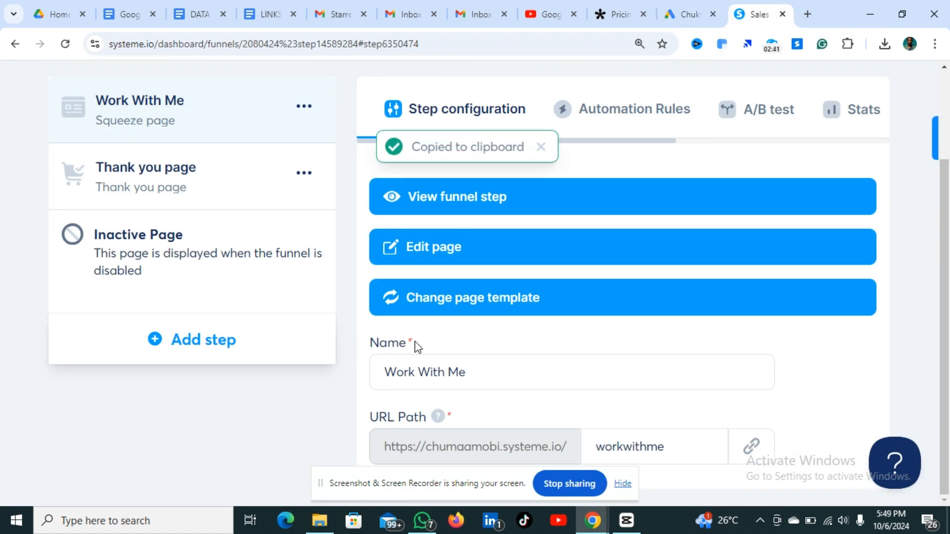
pyautogui.click(687, 25)
pyautogui.hotkey('ctrl', 'v')
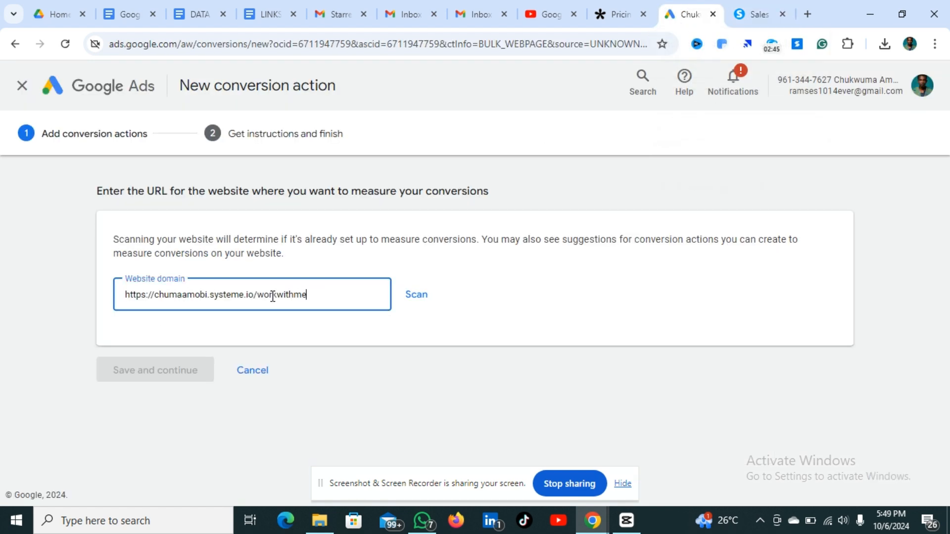
pyautogui.click(417, 295)
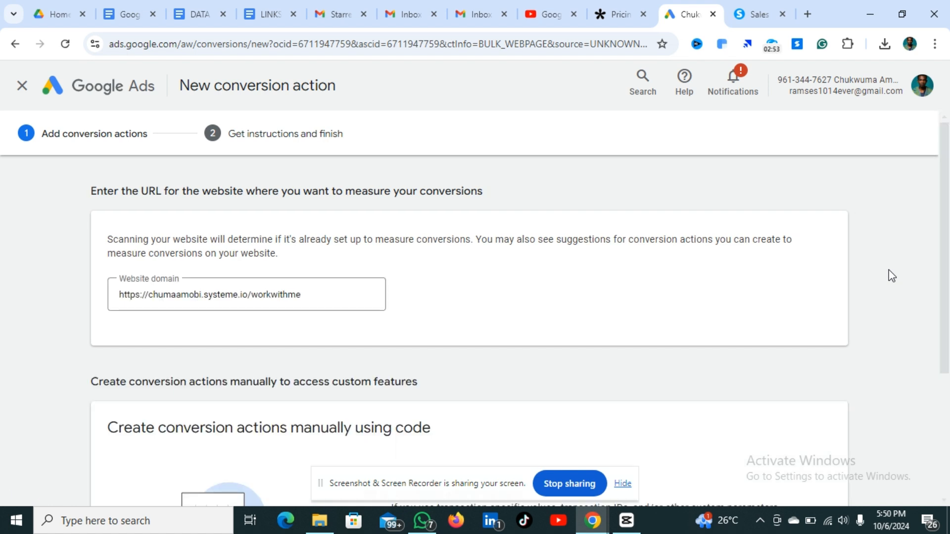
# - Add a conversion action manually using code for the scanned website
pyautogui.scroll(-3, 874, 336)
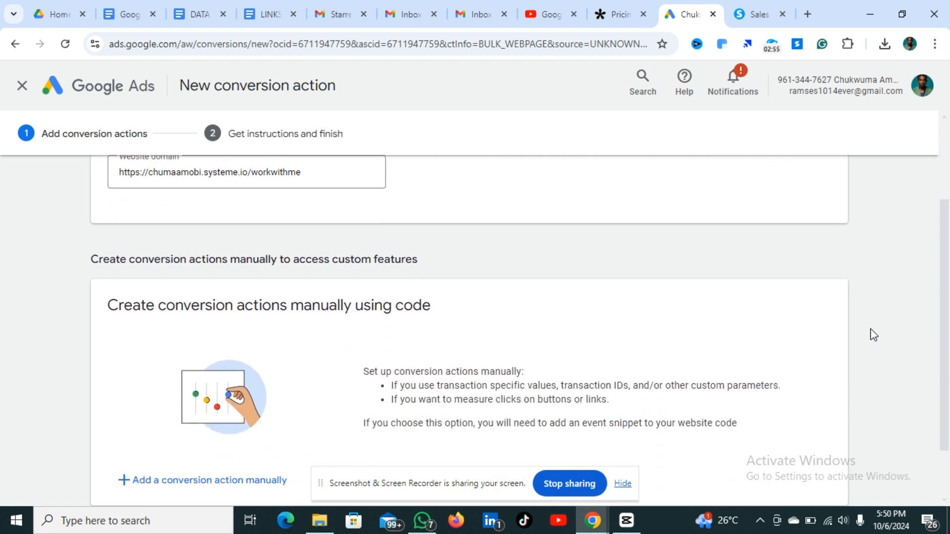
pyautogui.scroll(-2, 874, 335)
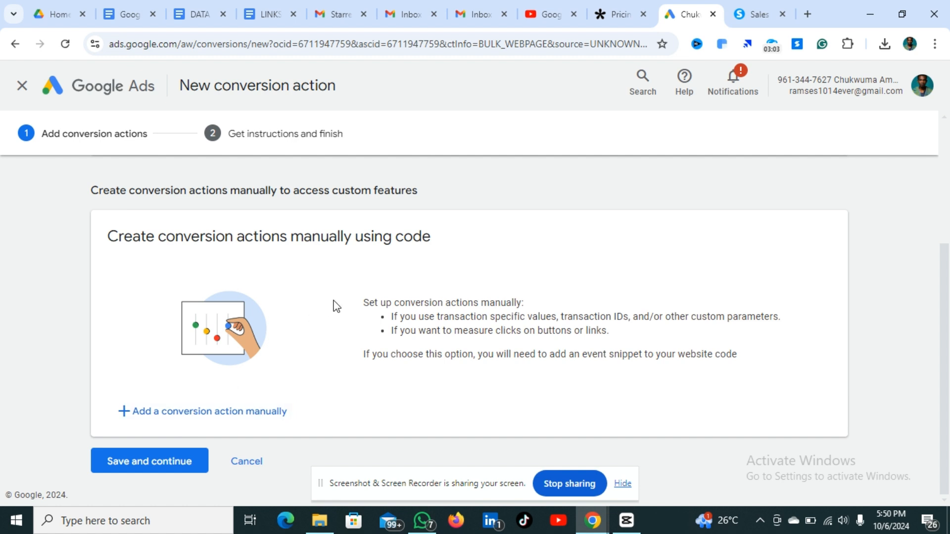
pyautogui.click(203, 416)
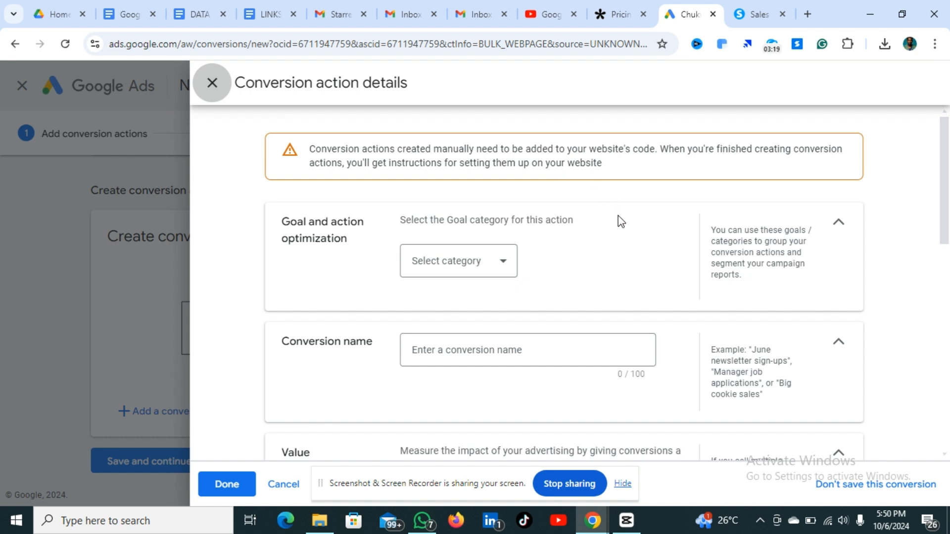
# - Set the conversion action's goal category to Submit lead form
pyautogui.click(505, 265)
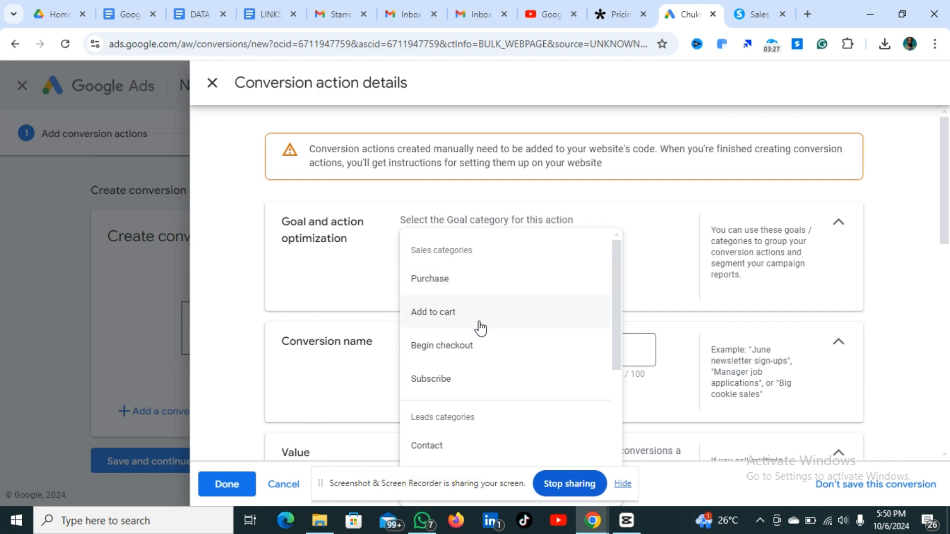
pyautogui.scroll(-3, 542, 339)
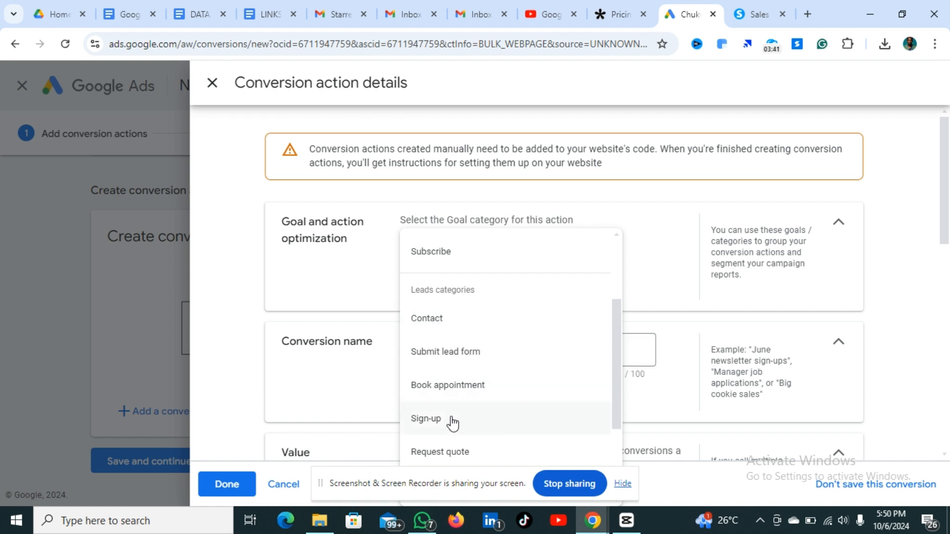
pyautogui.scroll(3, 545, 344)
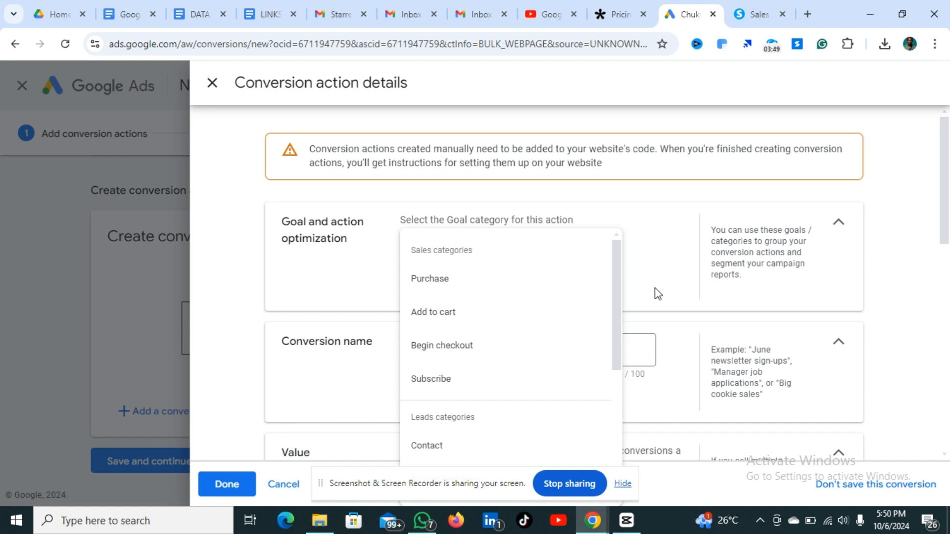
pyautogui.scroll(-3, 541, 342)
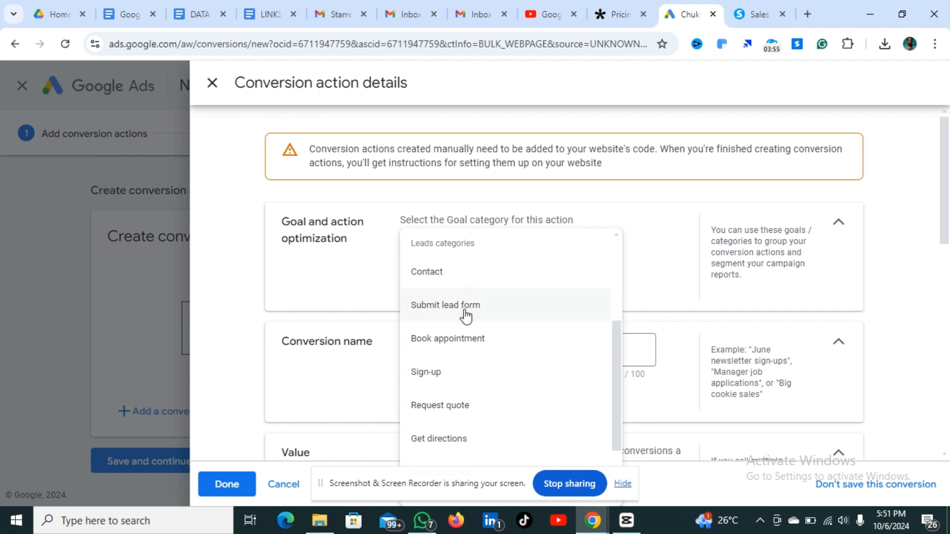
pyautogui.click(463, 308)
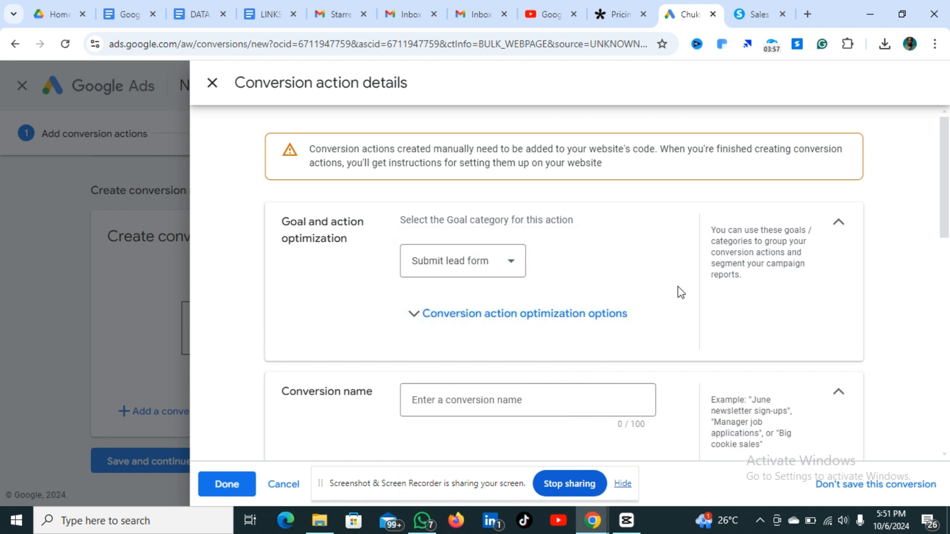
# - Name the conversion action "Search Ads Google 1"
pyautogui.scroll(-1, 684, 309)
pyautogui.scroll(-4, 683, 310)
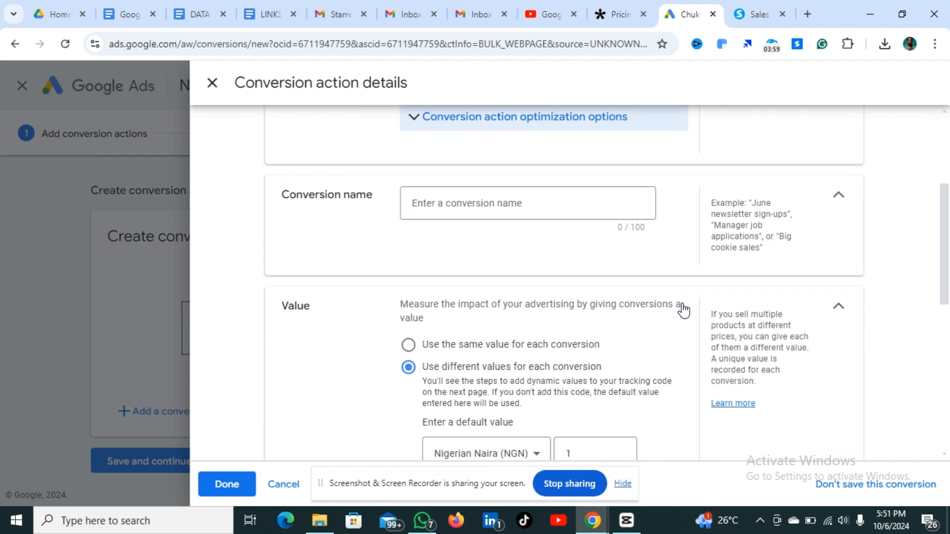
pyautogui.click(535, 202)
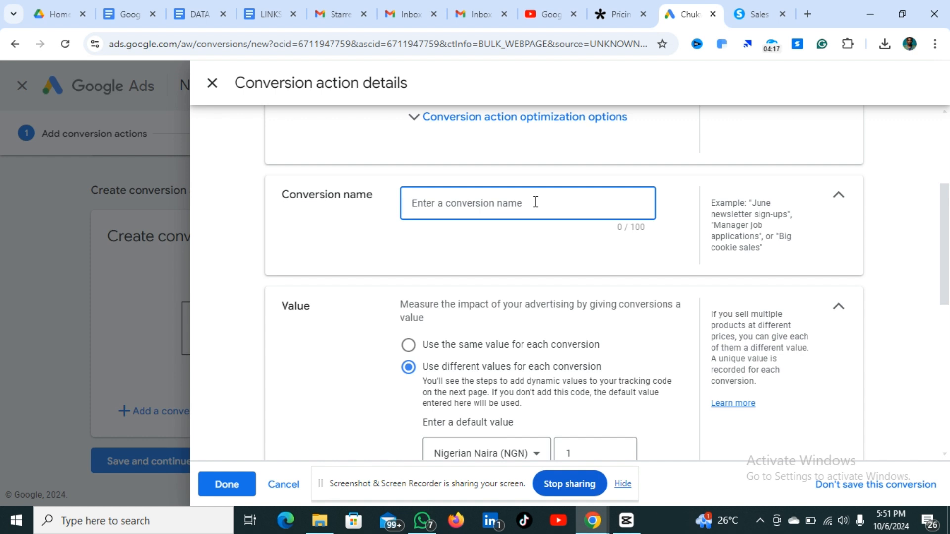
pyautogui.write('S')
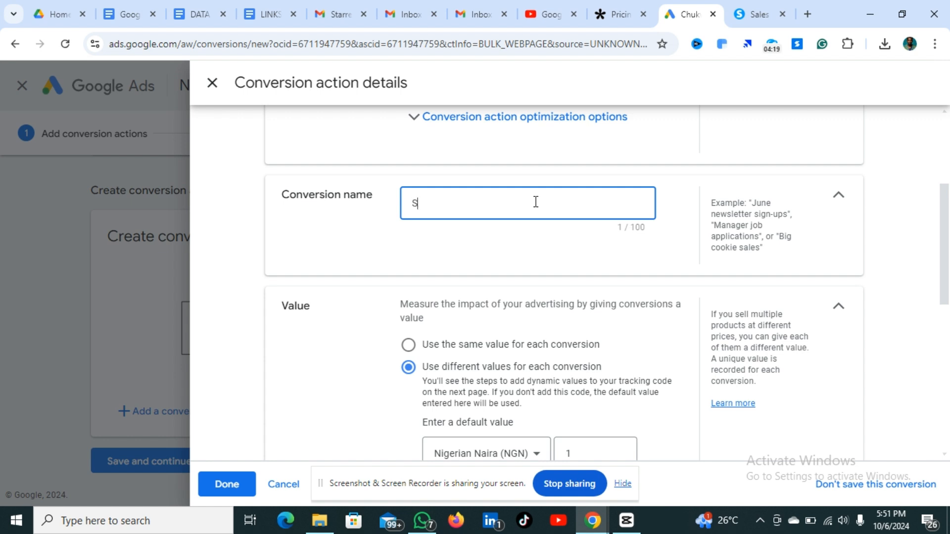
pyautogui.write('earch Ads Google 1')
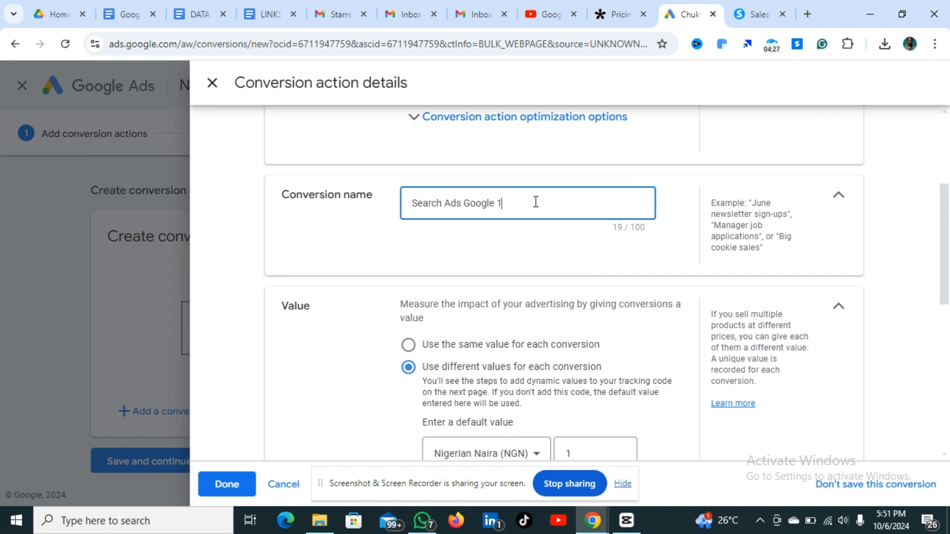
pyautogui.click(687, 253)
# - Set the conversion's value option to "Don't use a value for this conversion action"
pyautogui.scroll(-3, 687, 253)
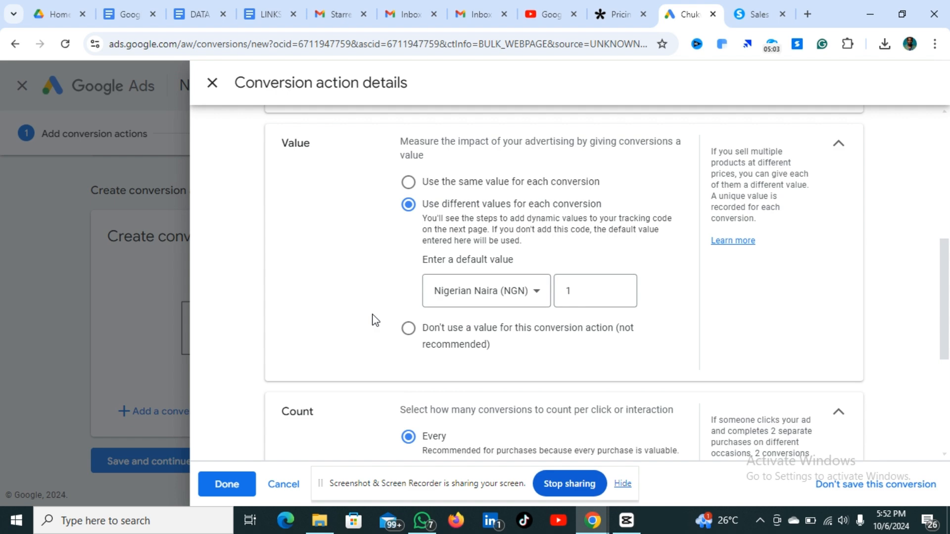
pyautogui.scroll(9, 376, 320)
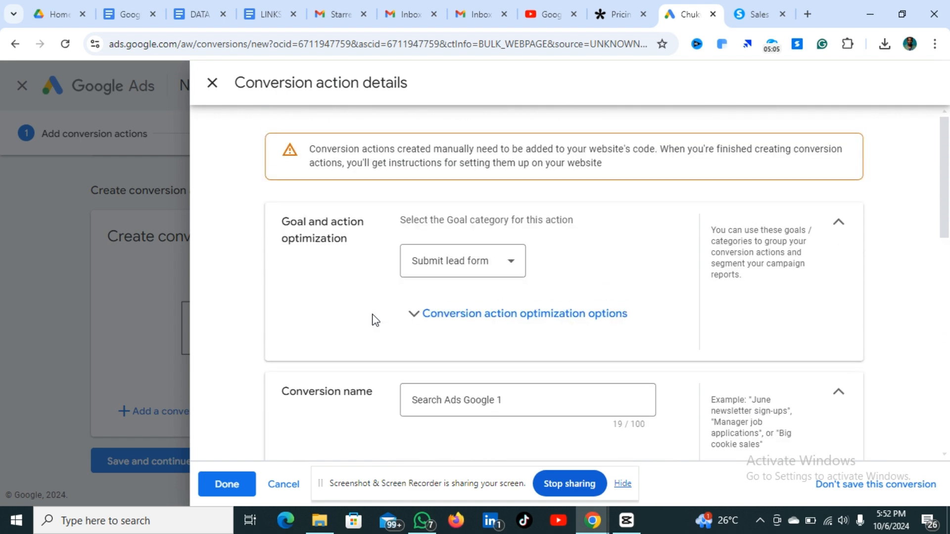
pyautogui.scroll(-8, 376, 314)
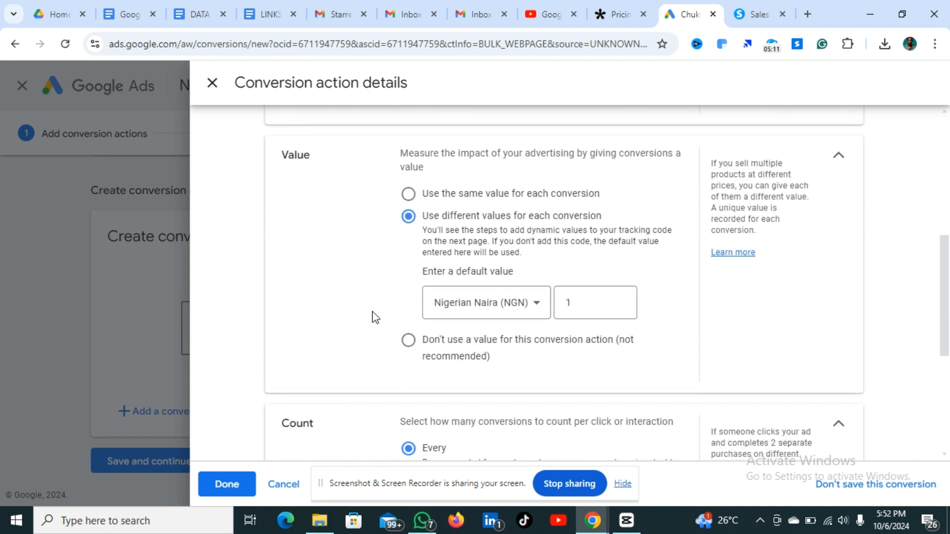
pyautogui.scroll(3, 375, 317)
pyautogui.scroll(-4, 374, 319)
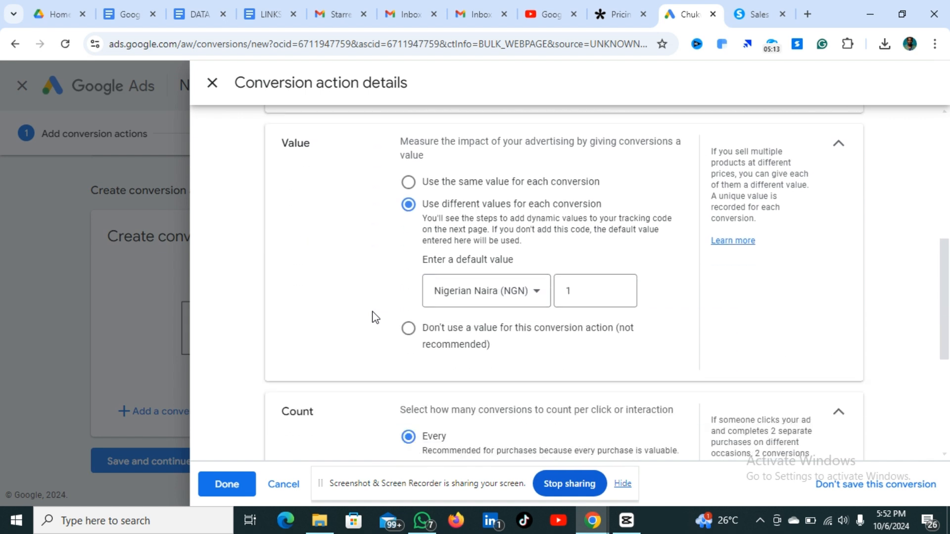
pyautogui.click(408, 332)
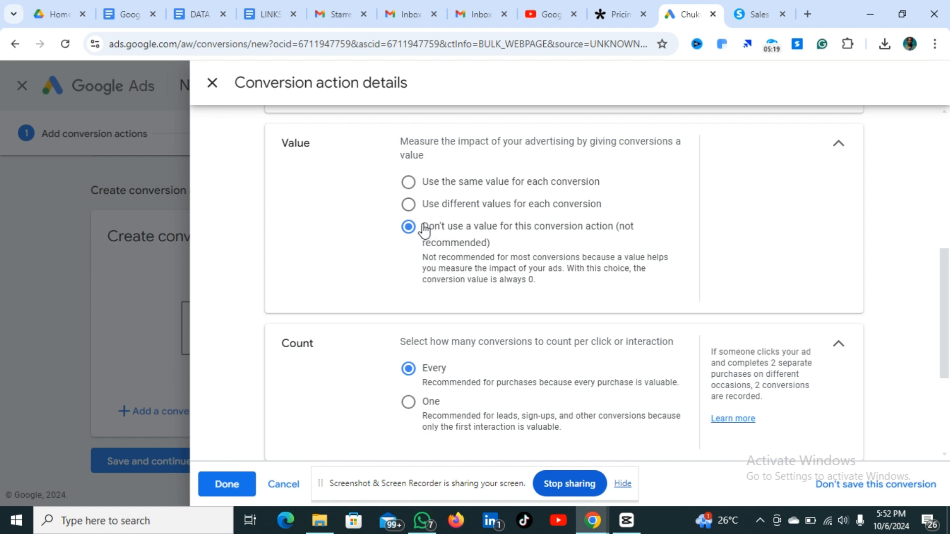
pyautogui.moveTo(423, 228); pyautogui.dragTo(615, 229)
pyautogui.click(707, 226)
# - Set the conversion count to One and confirm the conversion action's details
pyautogui.scroll(-3, 706, 225)
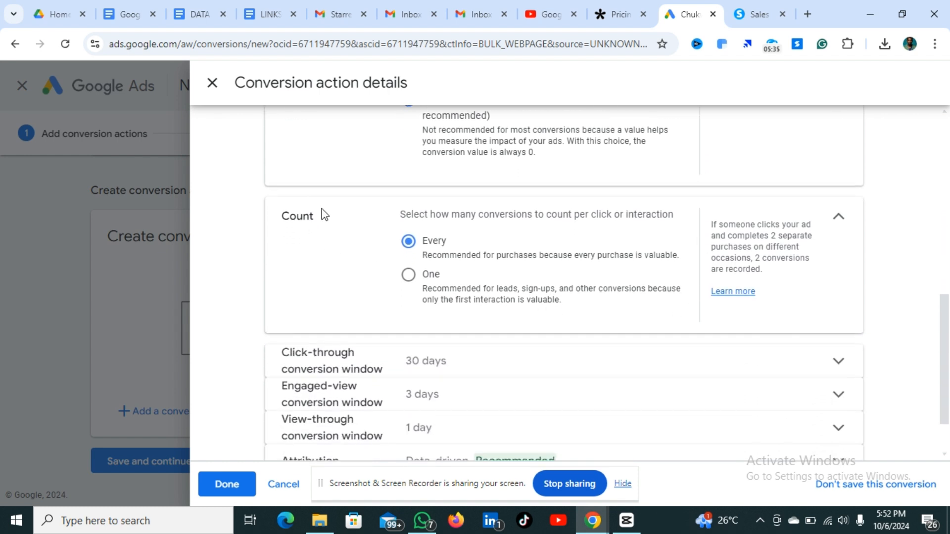
pyautogui.moveTo(281, 218); pyautogui.dragTo(316, 220)
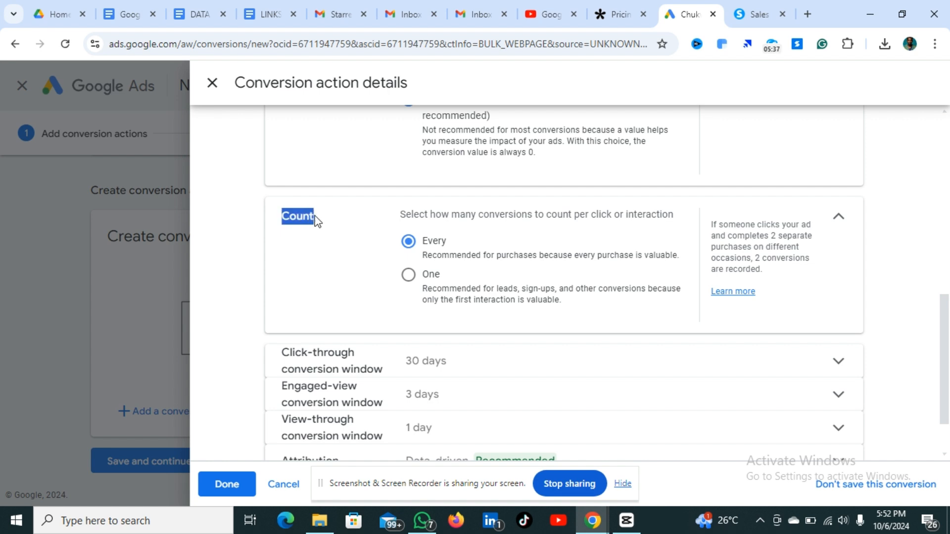
pyautogui.click(379, 280)
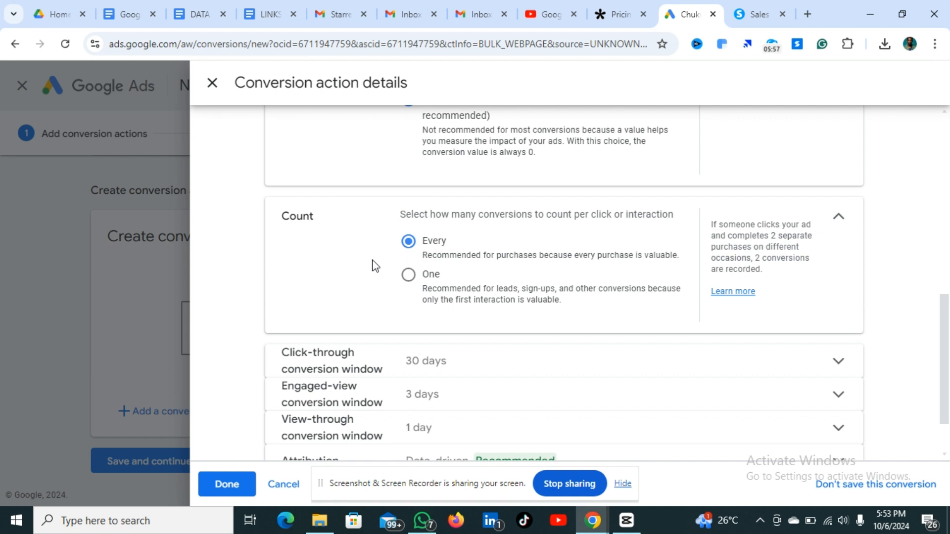
pyautogui.click(409, 274)
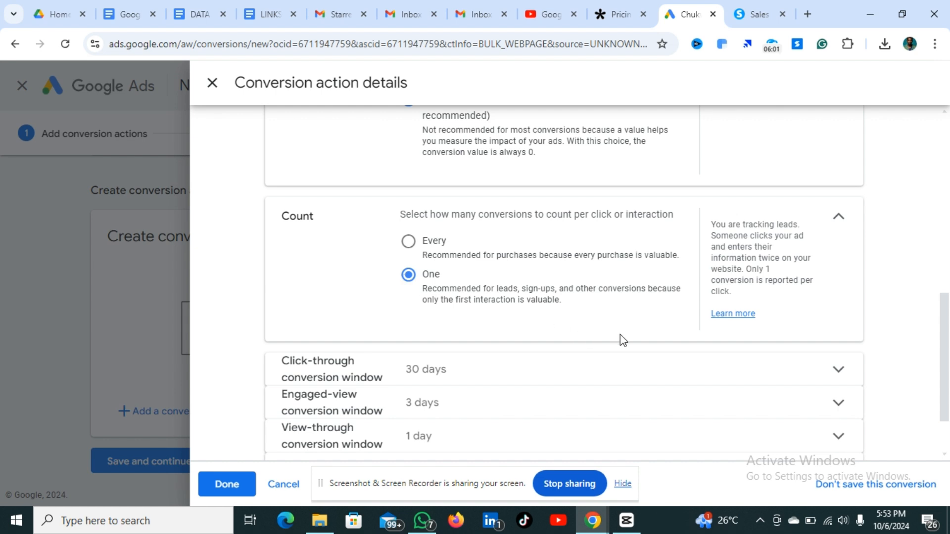
pyautogui.scroll(-2, 661, 352)
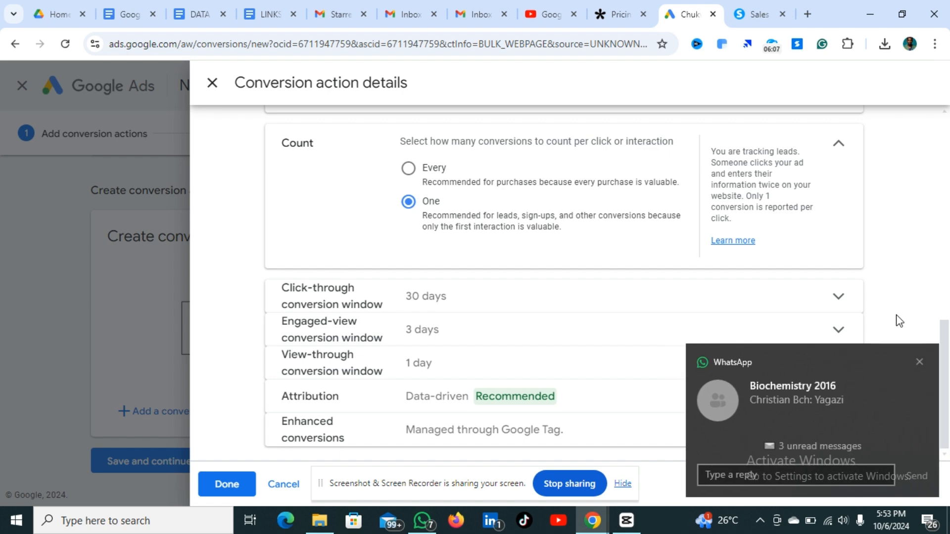
pyautogui.click(919, 362)
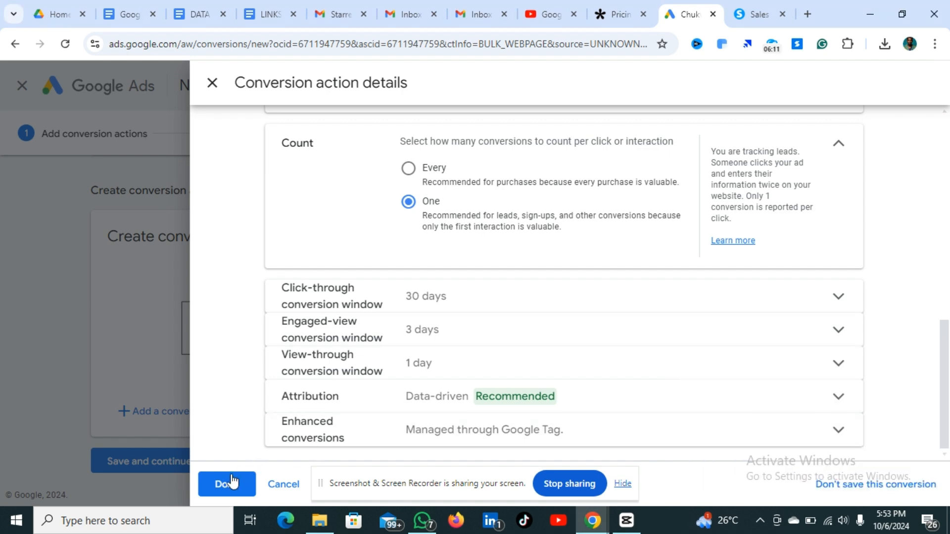
pyautogui.click(218, 483)
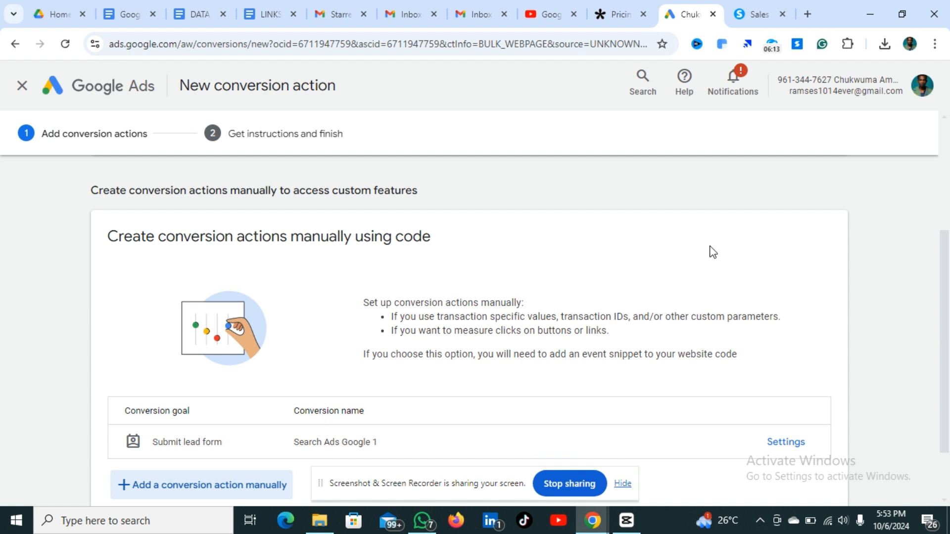
# - Save the manually created Submit lead form conversion action and continue to the tag instructions
pyautogui.scroll(-2, 734, 272)
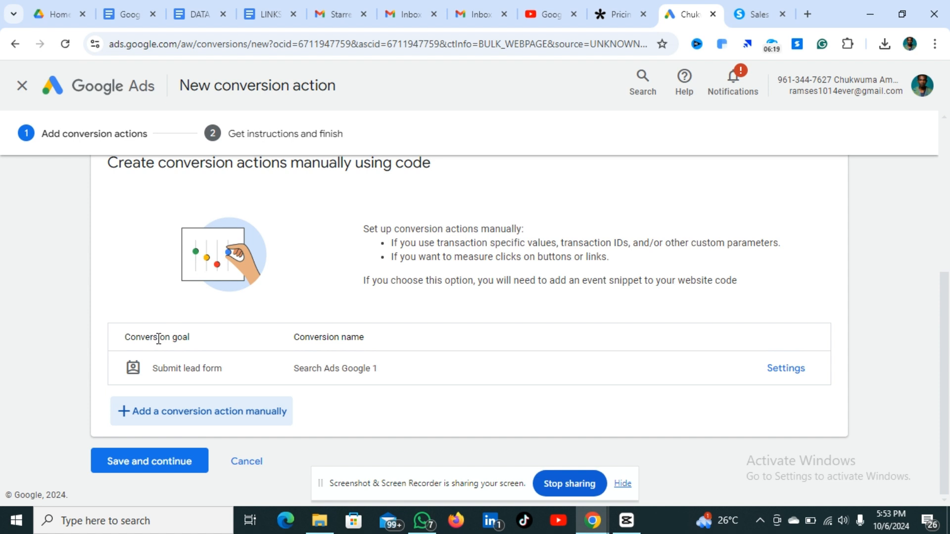
pyautogui.moveTo(125, 338); pyautogui.dragTo(197, 338)
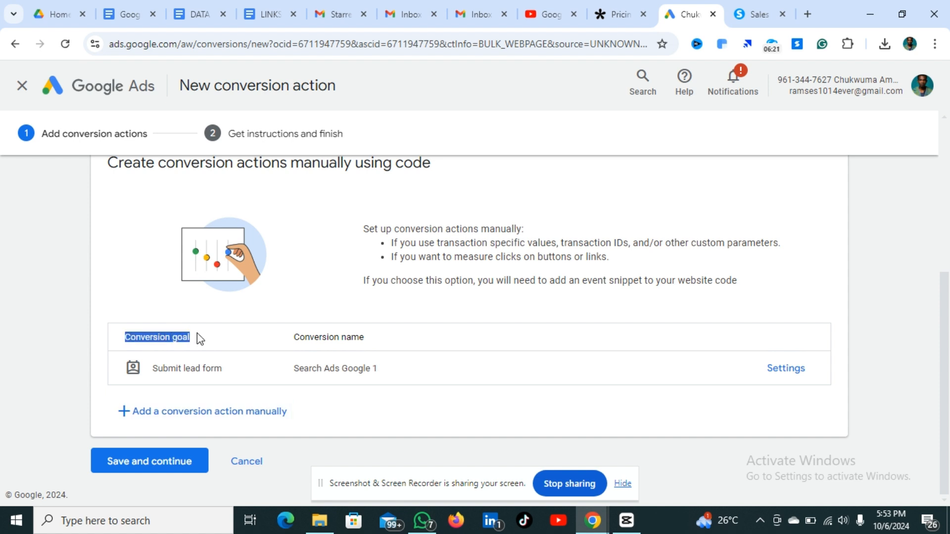
pyautogui.moveTo(294, 337); pyautogui.dragTo(351, 338)
pyautogui.click(294, 338)
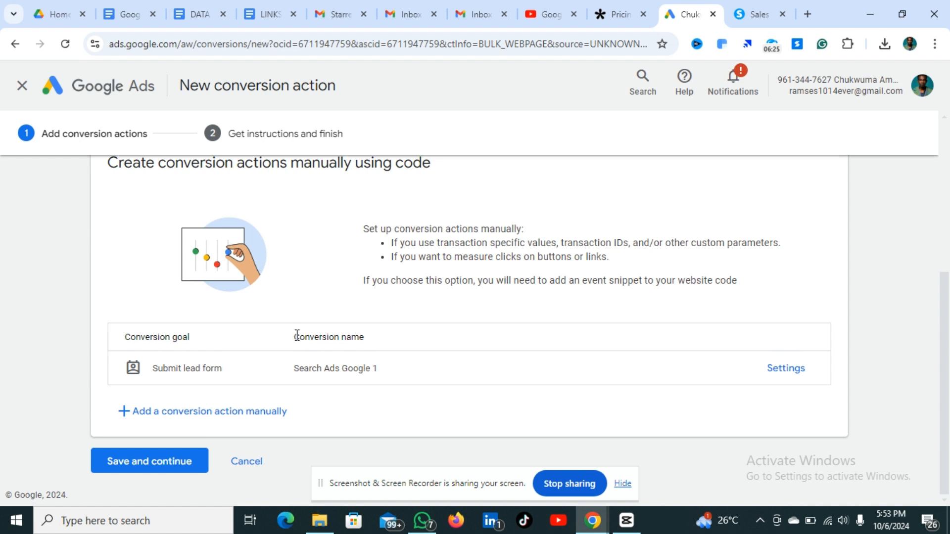
pyautogui.moveTo(294, 337); pyautogui.dragTo(367, 338)
pyautogui.click(438, 343)
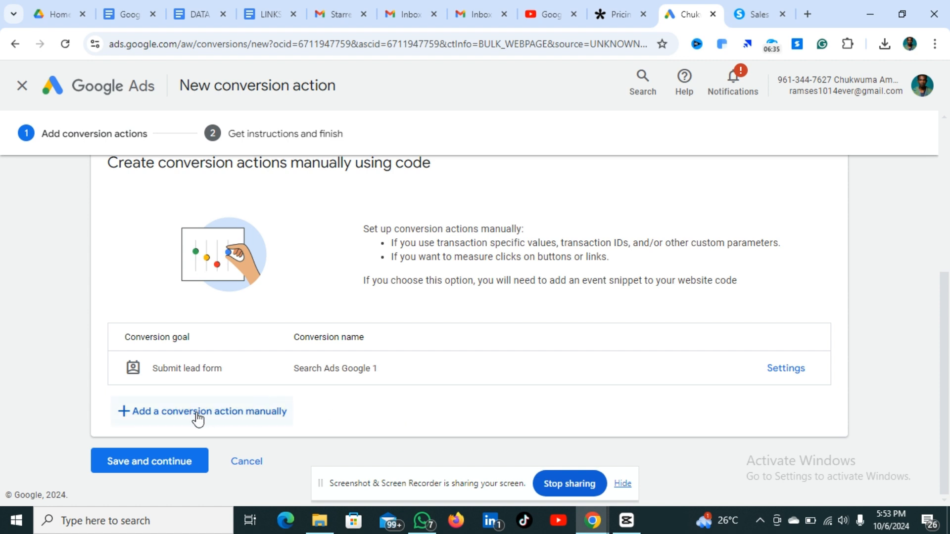
pyautogui.click(155, 466)
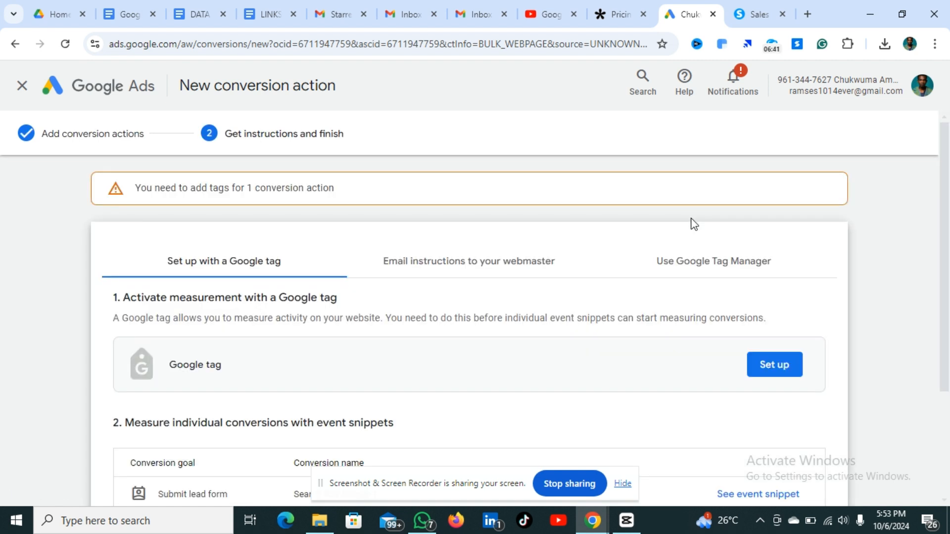
# - Open the Google tag setup and copy the manual installation code
pyautogui.scroll(-3, 872, 303)
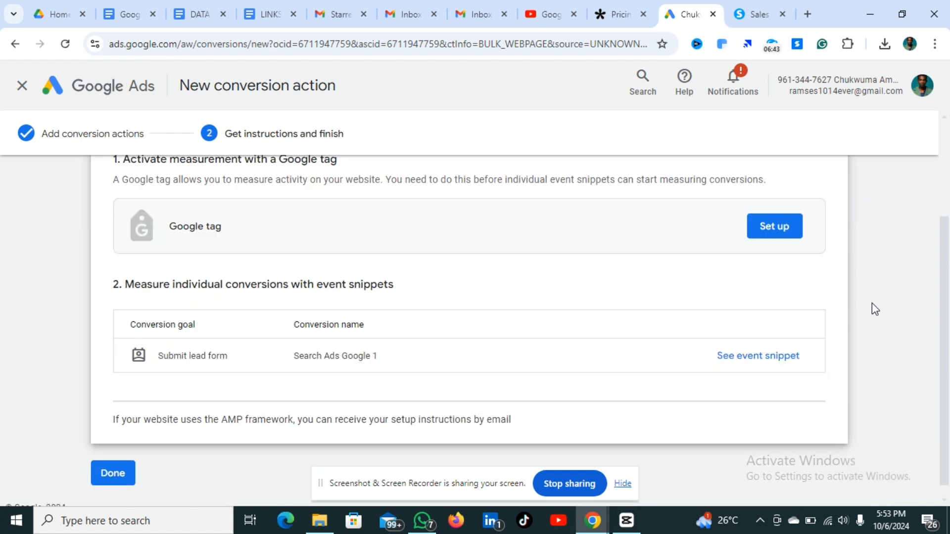
pyautogui.scroll(2, 826, 290)
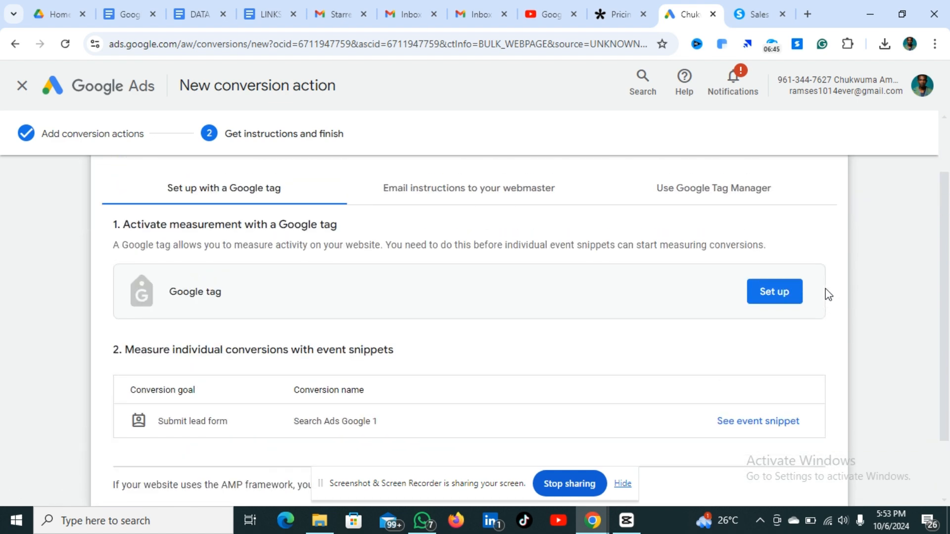
pyautogui.scroll(2, 567, 218)
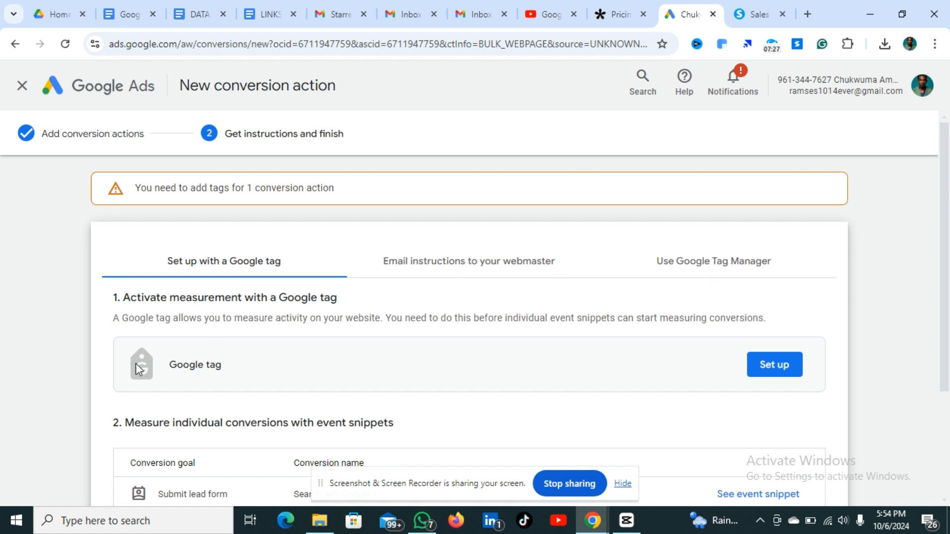
pyautogui.scroll(-2, 769, 410)
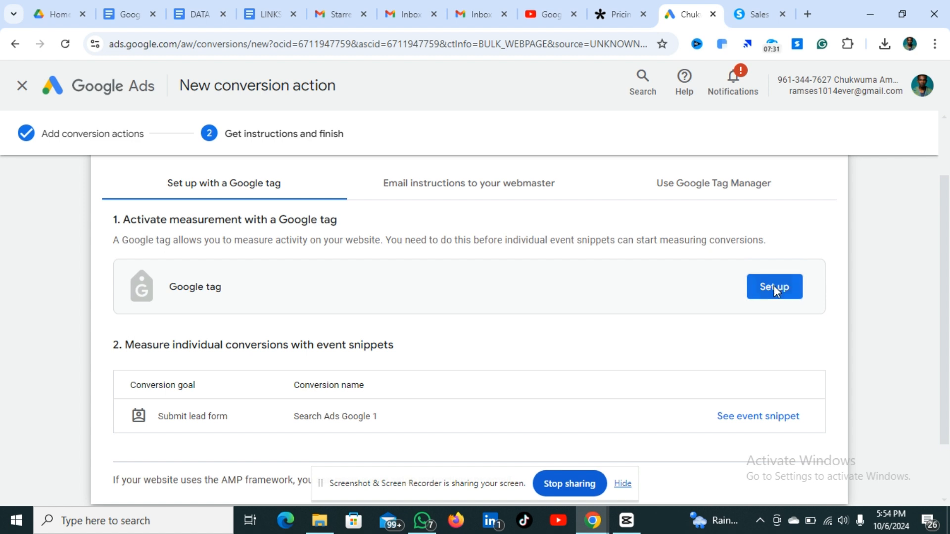
pyautogui.click(774, 286)
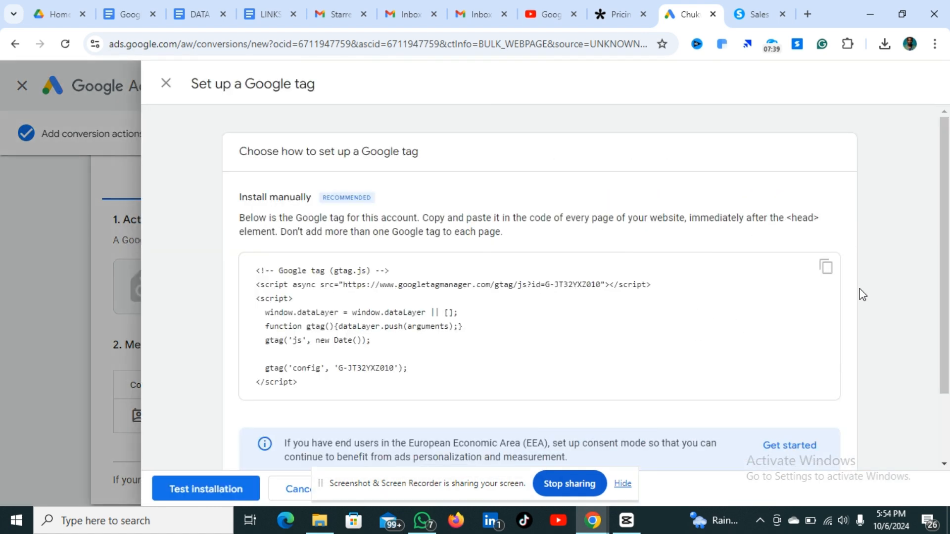
pyautogui.scroll(-2, 863, 315)
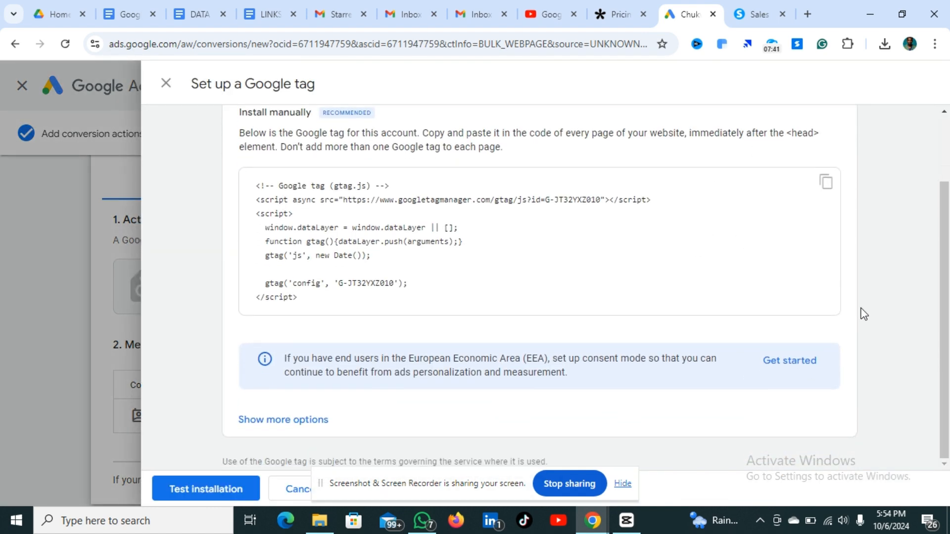
pyautogui.scroll(2, 864, 314)
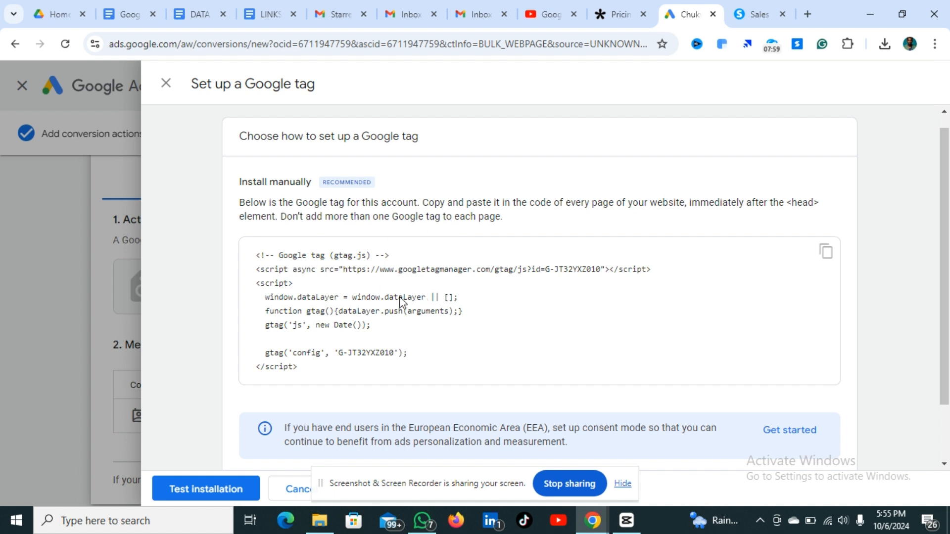
pyautogui.click(826, 256)
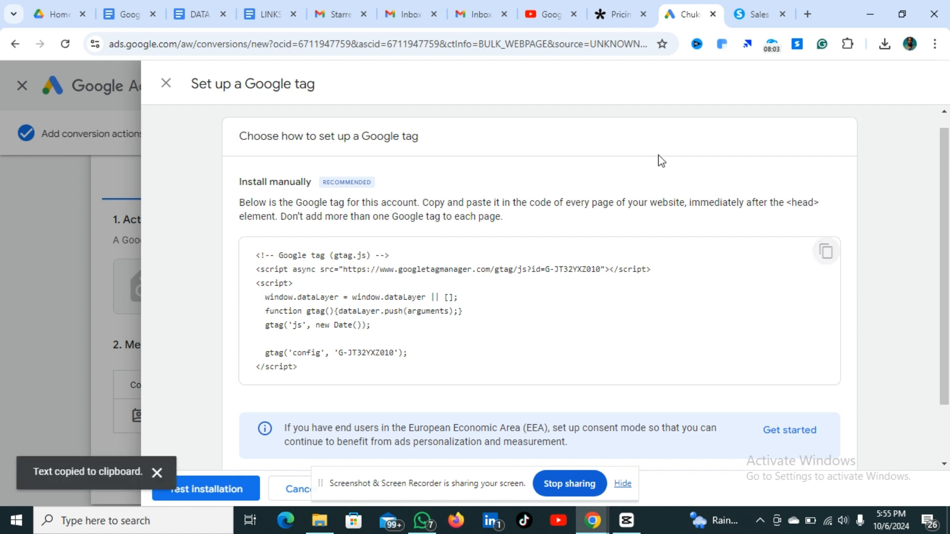
# - Switch to systeme.io and open the Work With Me squeeze page for editing, never allowing camera access
pyautogui.click(746, 17)
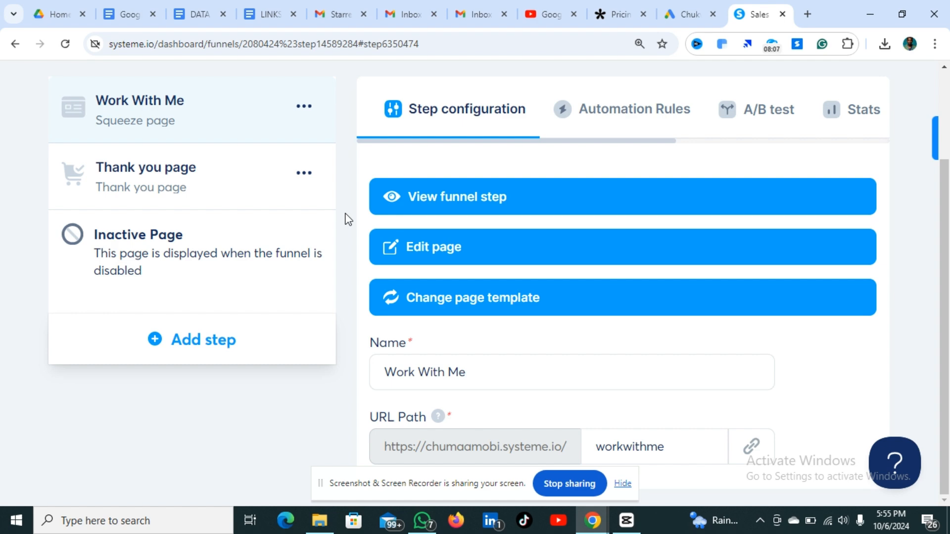
pyautogui.scroll(2, 348, 220)
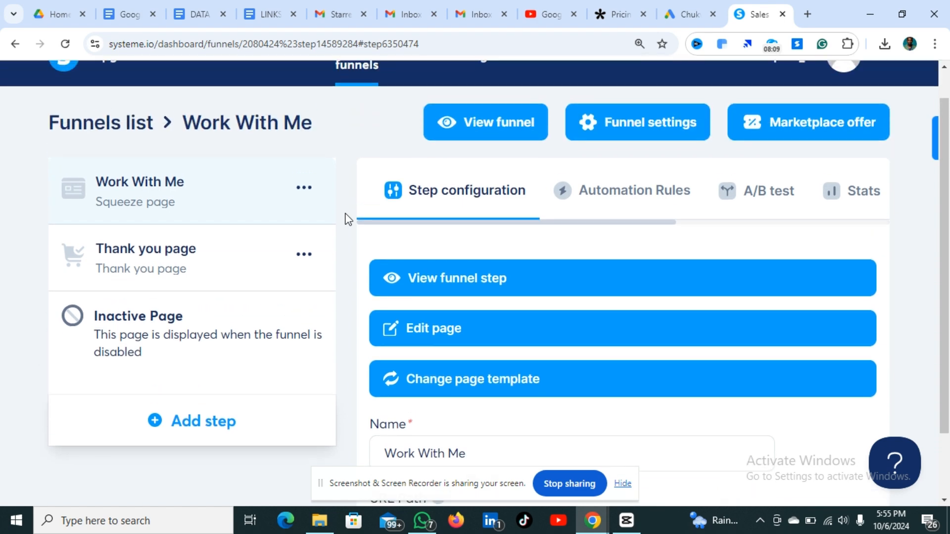
pyautogui.click(564, 331)
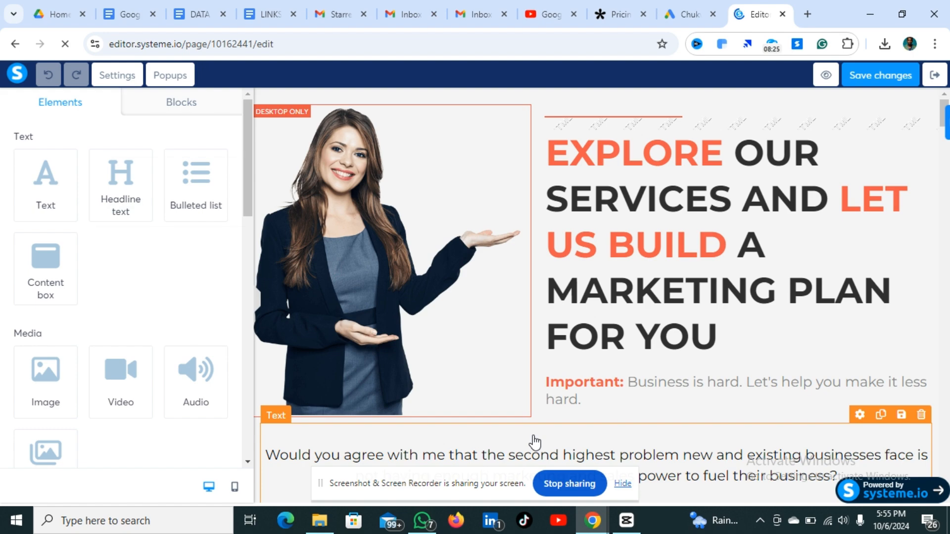
pyautogui.scroll(-5, 534, 443)
pyautogui.scroll(5, 534, 443)
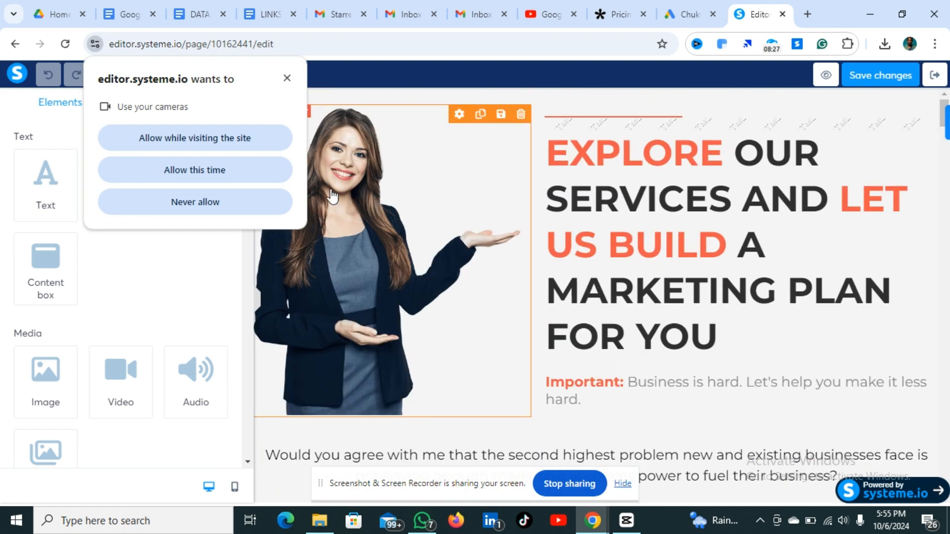
pyautogui.click(211, 202)
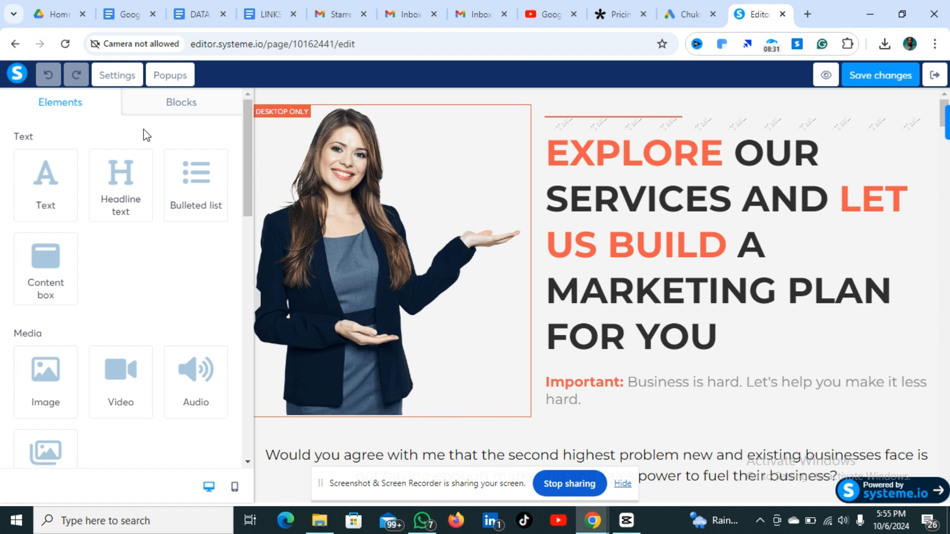
# - Paste the copied Google tag into the squeeze page's header code, then save the page and exit the editor
pyautogui.click(113, 77)
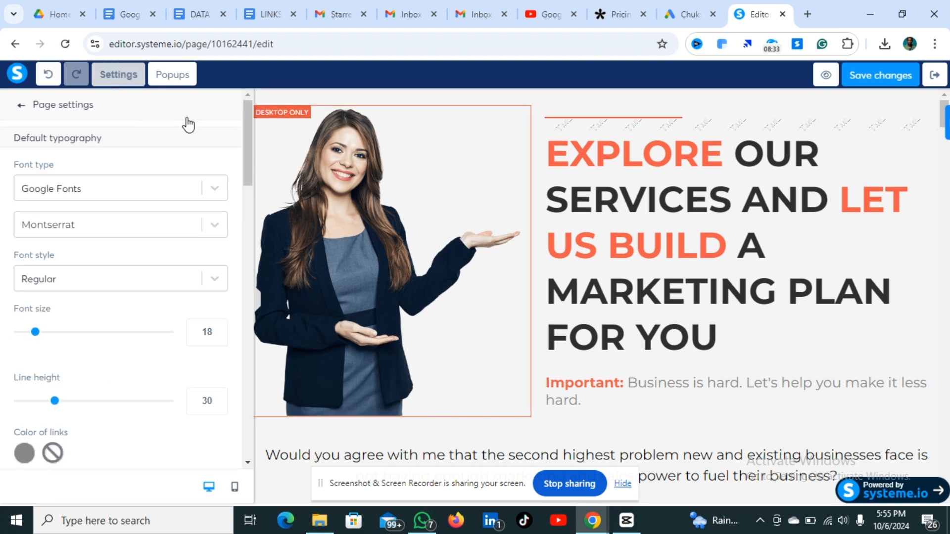
pyautogui.scroll(-12, 230, 312)
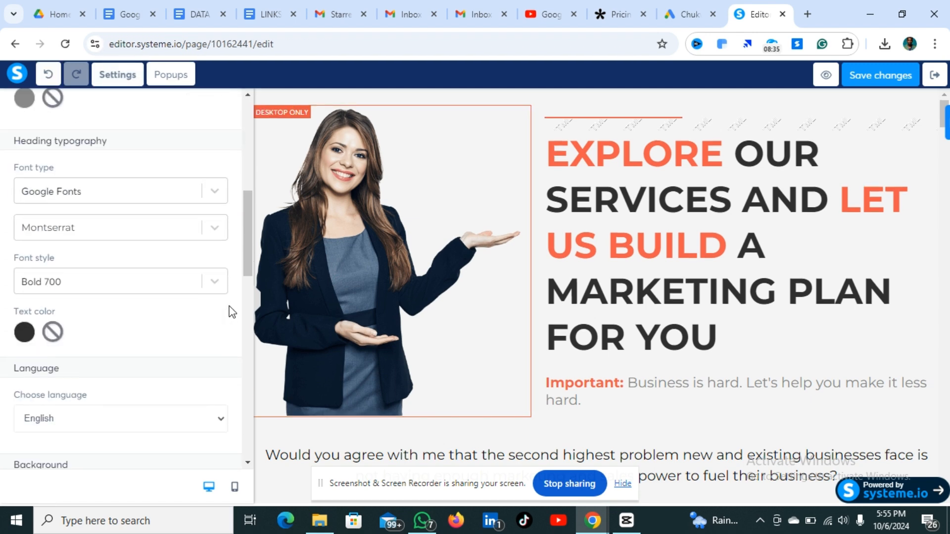
pyautogui.scroll(-5, 230, 313)
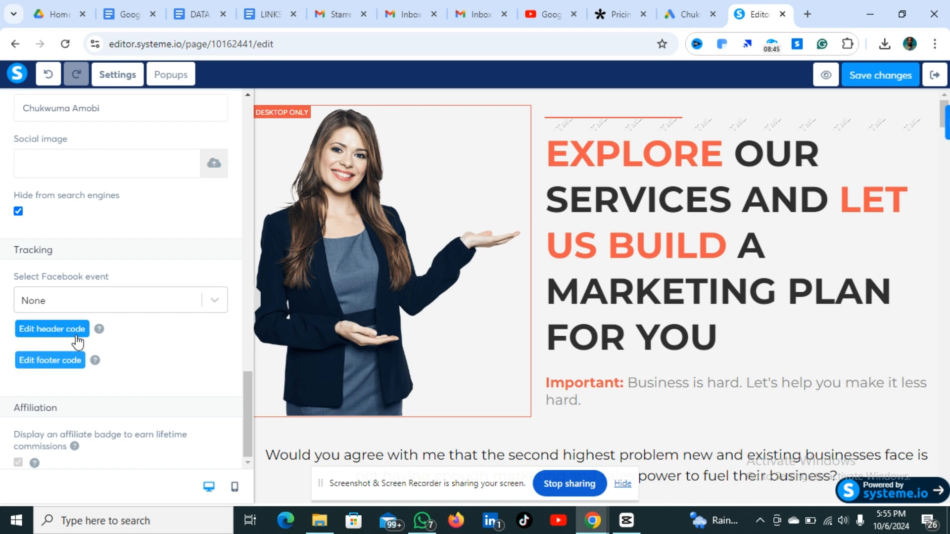
pyautogui.click(56, 327)
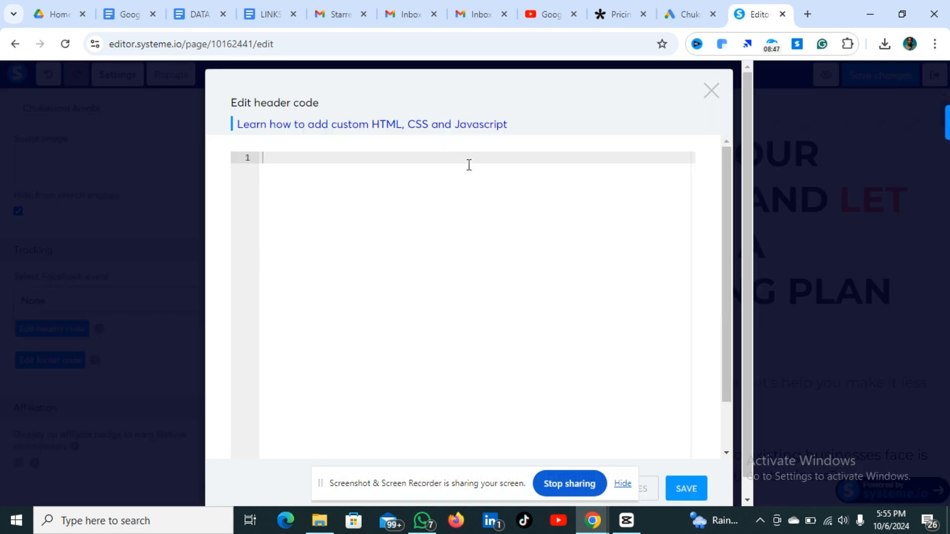
pyautogui.click(414, 159)
pyautogui.hotkey('ctrl', 'v')
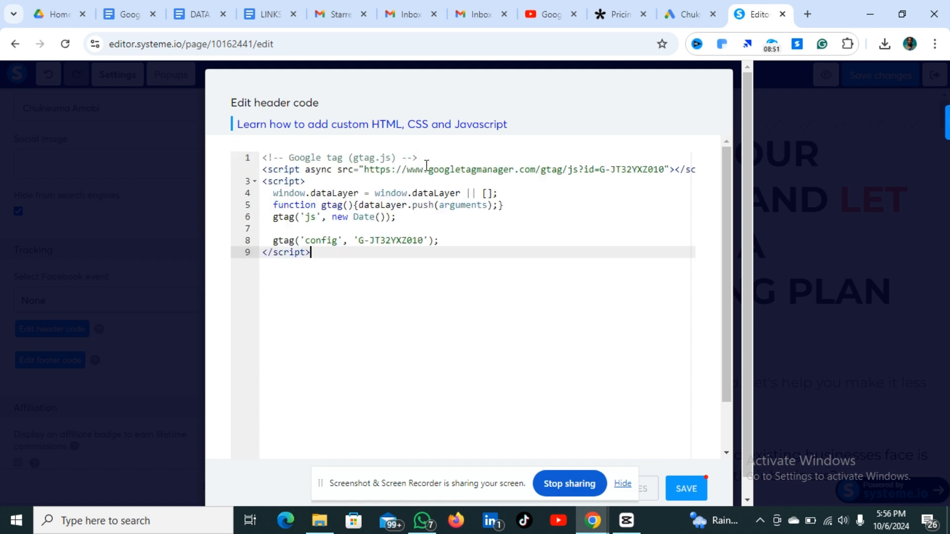
pyautogui.click(686, 489)
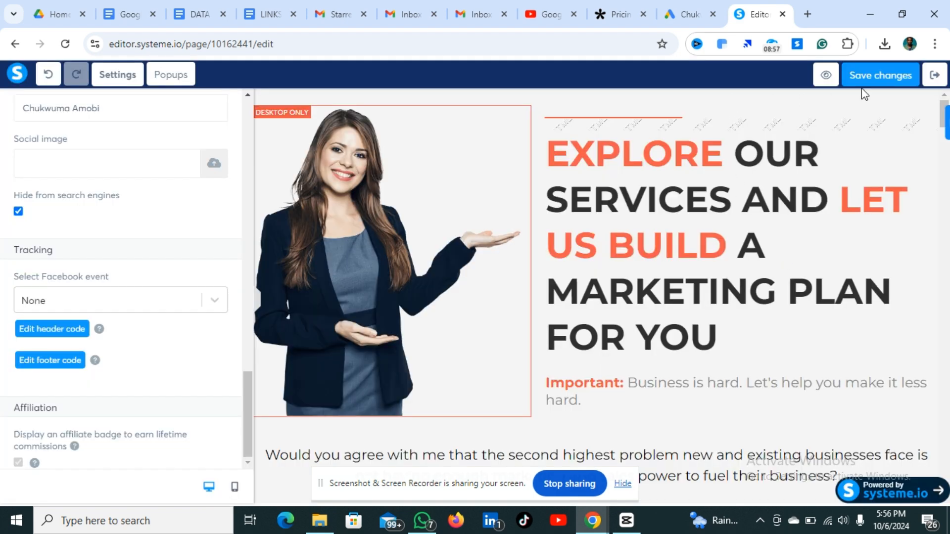
pyautogui.click(874, 81)
pyautogui.click(934, 76)
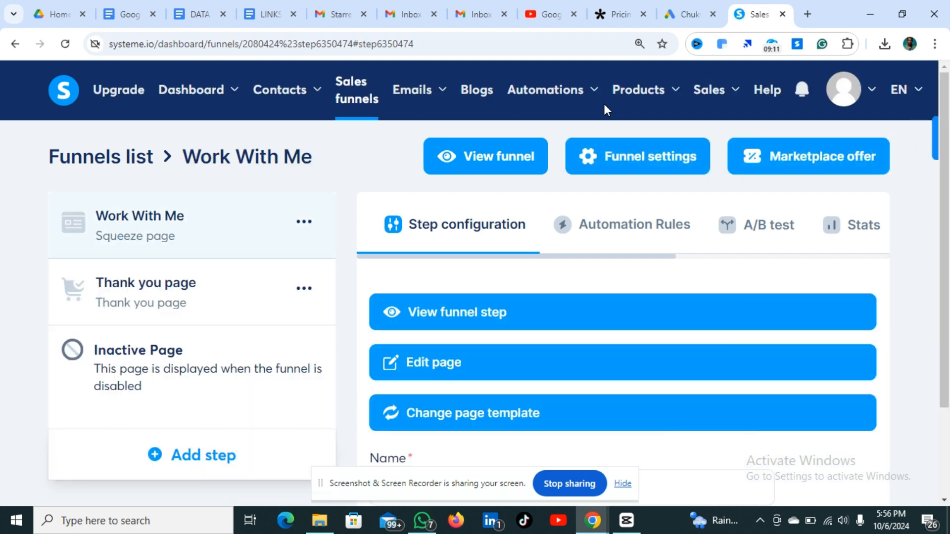
# - Open the Thank you page step of the Work With Me funnel for editing
pyautogui.scroll(-2, 348, 298)
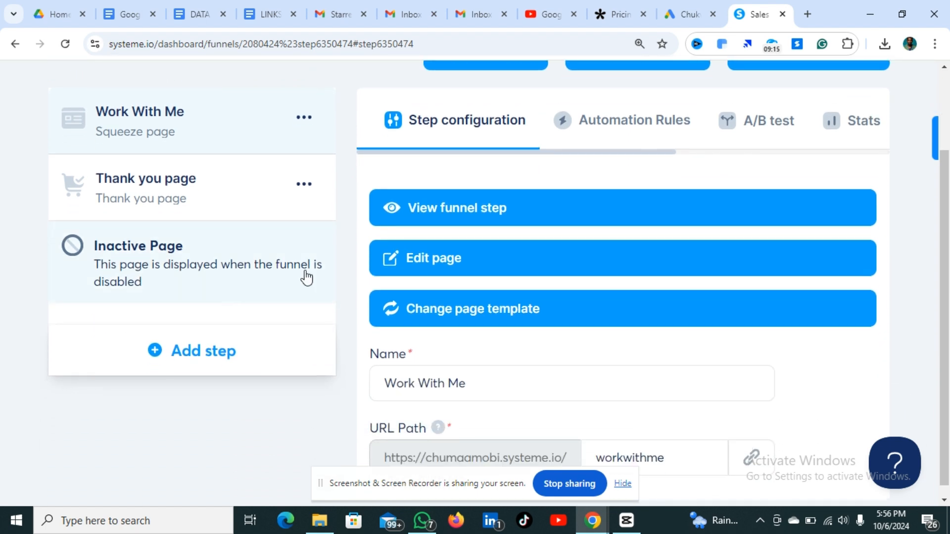
pyautogui.click(217, 198)
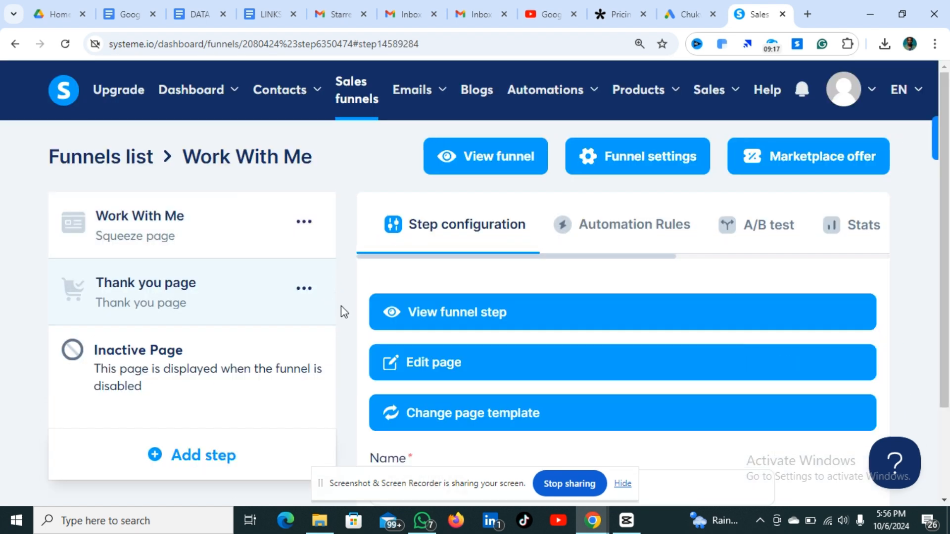
pyautogui.scroll(-2, 340, 306)
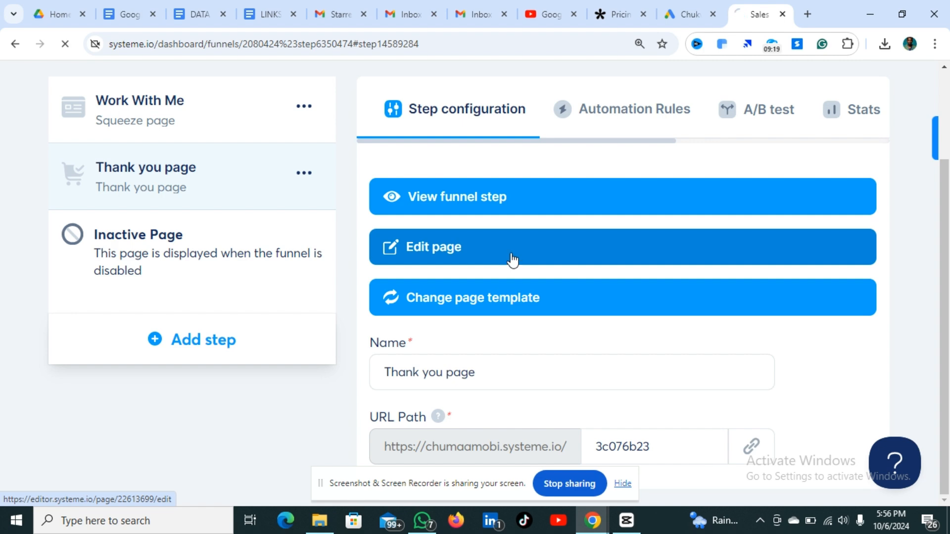
pyautogui.click(509, 259)
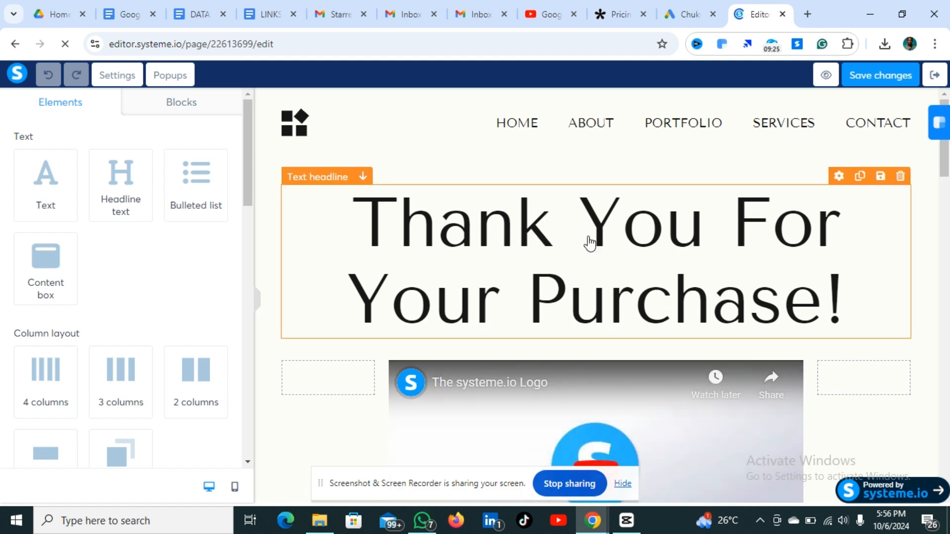
# - Paste the copied Google tag into the Thank you page's header code, then save the code and the page
pyautogui.click(117, 76)
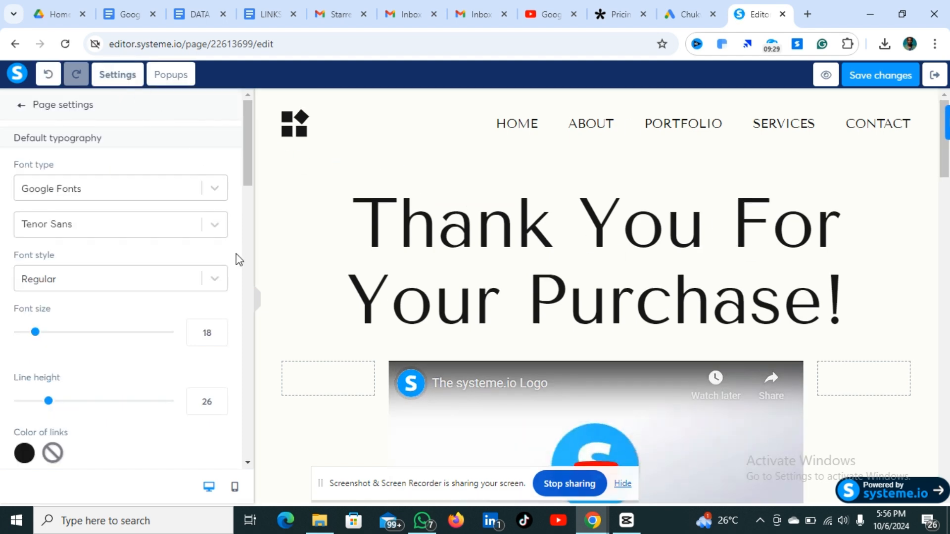
pyautogui.scroll(-9, 237, 257)
pyautogui.scroll(-8, 238, 259)
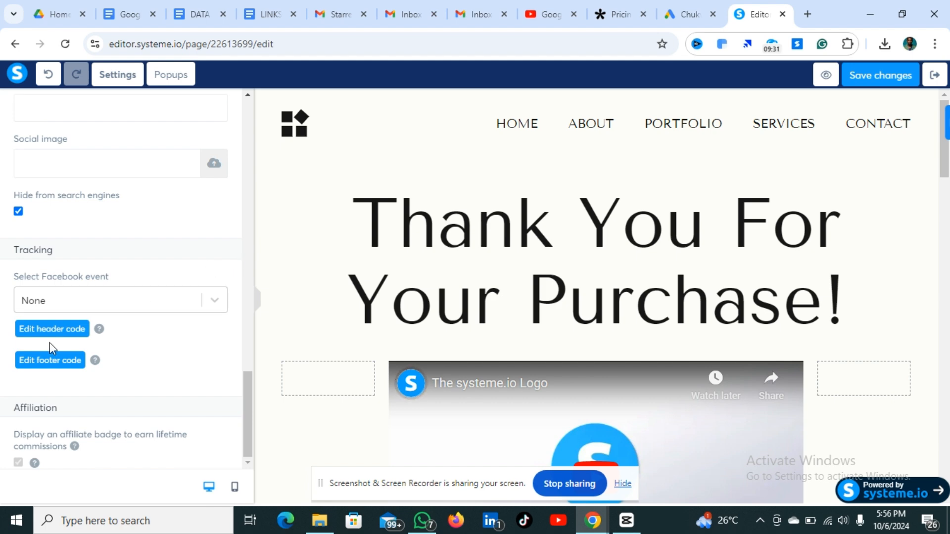
pyautogui.click(41, 331)
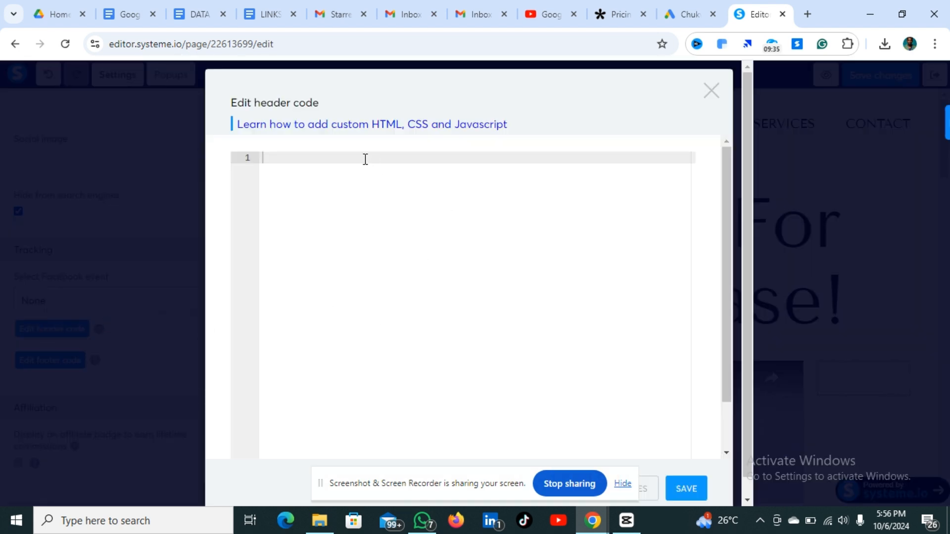
pyautogui.write('<!-- Google tag (gtag.js) --> <script async src="https://www.googletagmanager.com/gtag/js?id=G-JT32YXZ010"></script> <script>   window.dataLayer = window.dataLayer || [];   function gtag(){dataLayer.push(arguments);}   gtag(\'js\', new Date());    gtag(\'config\', \'G-JT32YXZ010\'); </script>')
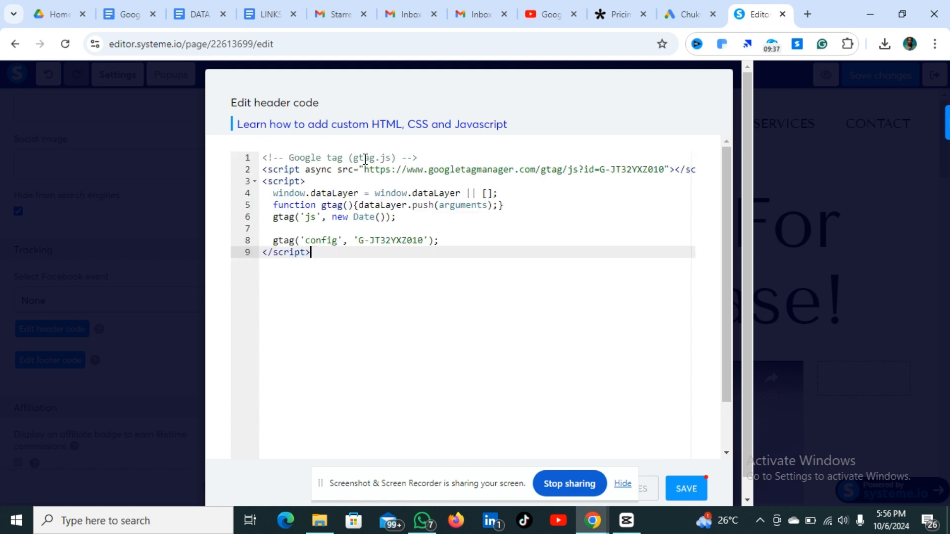
pyautogui.click(692, 489)
pyautogui.click(838, 272)
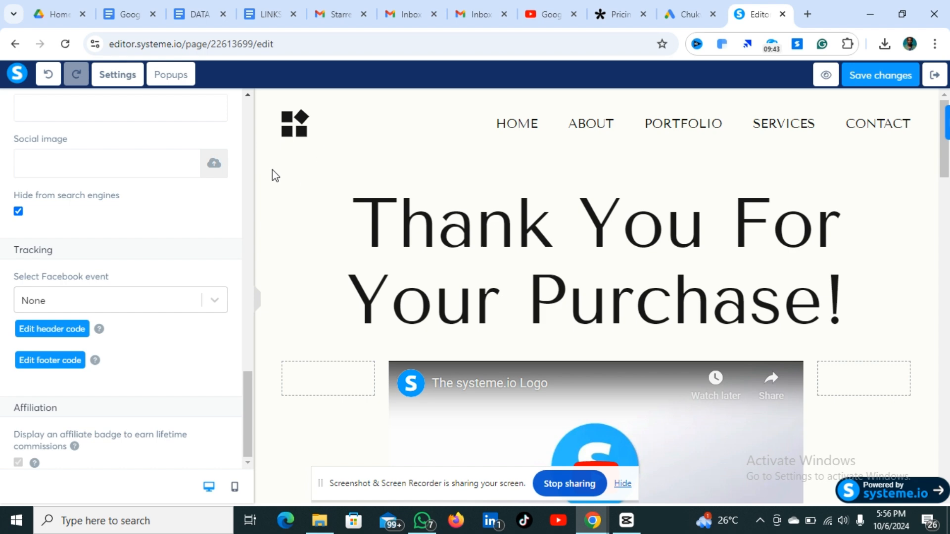
pyautogui.click(868, 75)
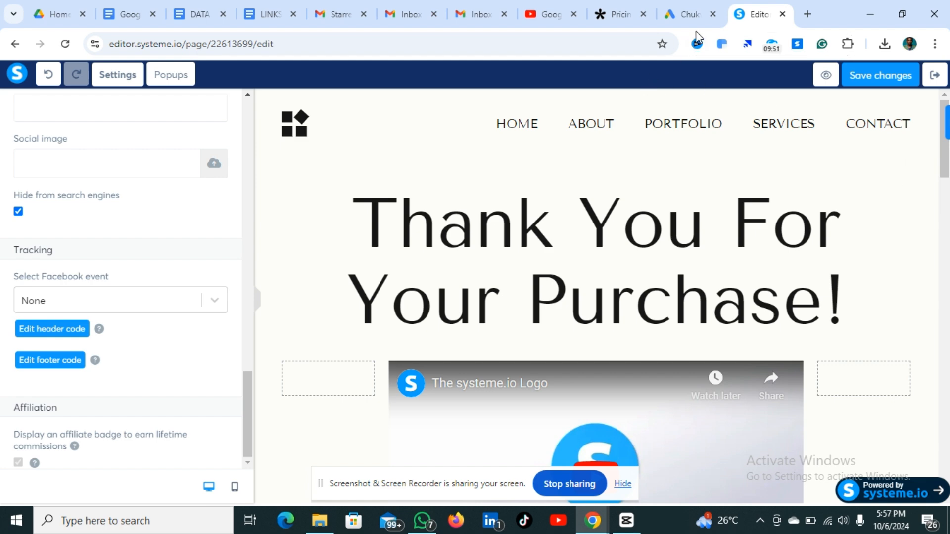
# - Switch to Google Ads, test the manual Google tag installation and confirm the tag setup
pyautogui.click(687, 16)
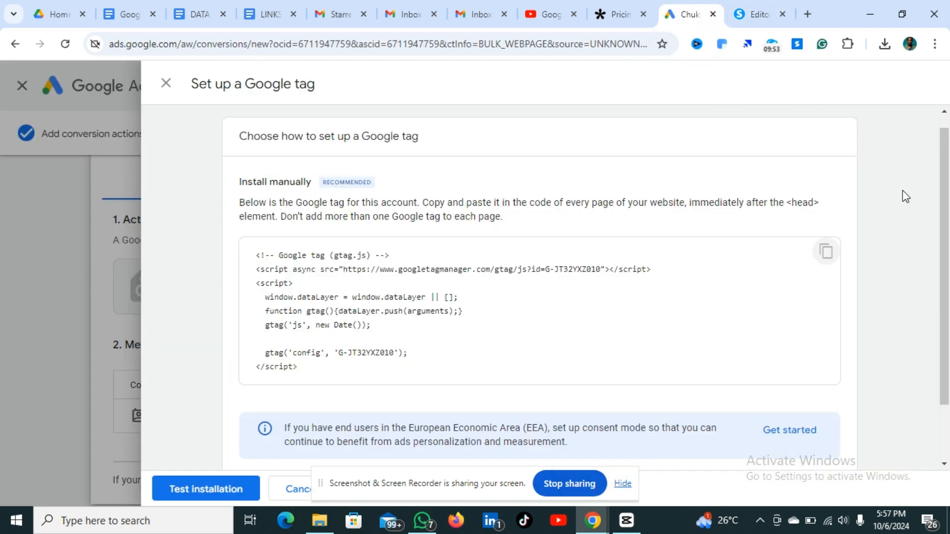
pyautogui.scroll(-2, 894, 280)
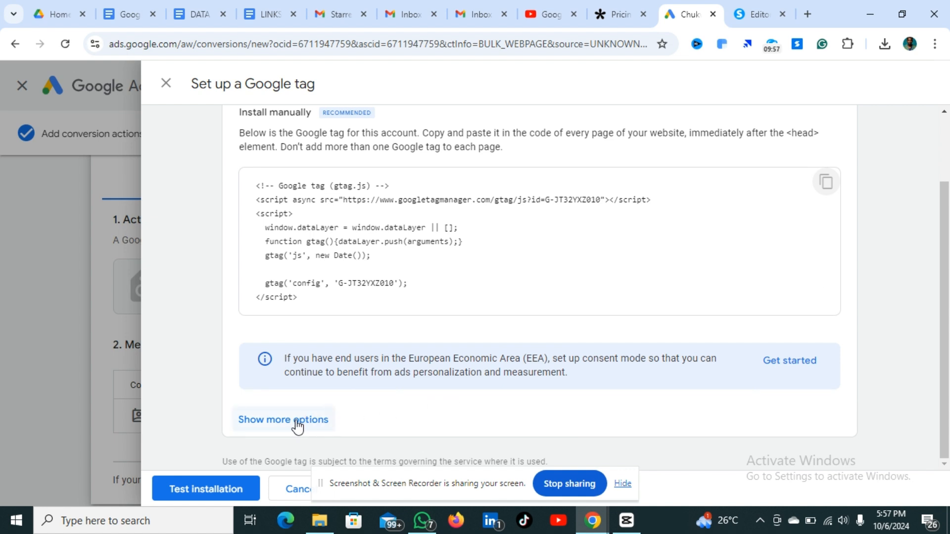
pyautogui.click(267, 420)
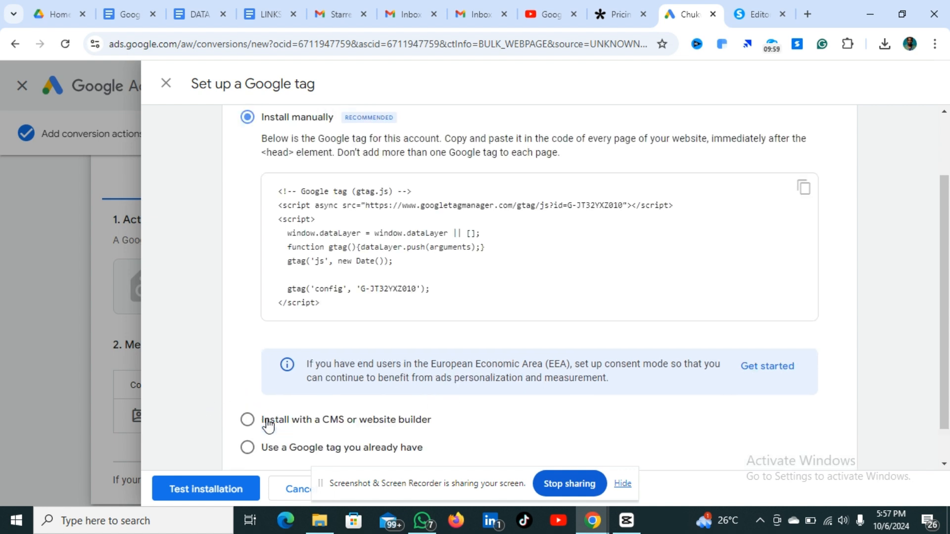
pyautogui.scroll(-1, 604, 414)
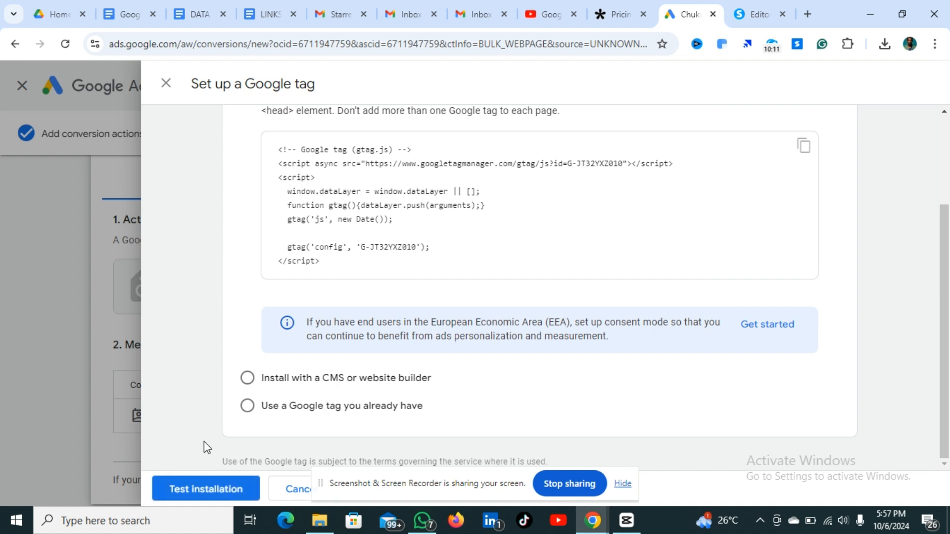
pyautogui.click(203, 488)
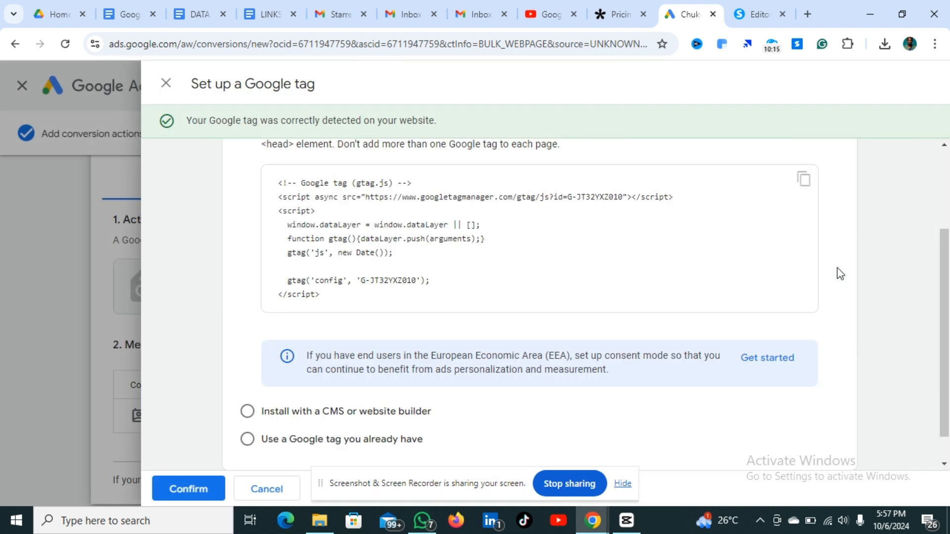
pyautogui.scroll(3, 857, 262)
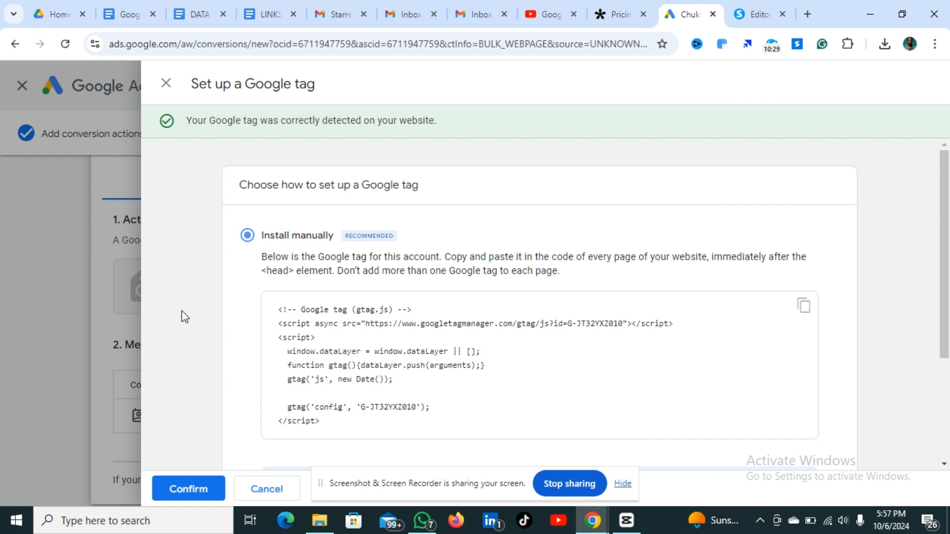
pyautogui.click(193, 489)
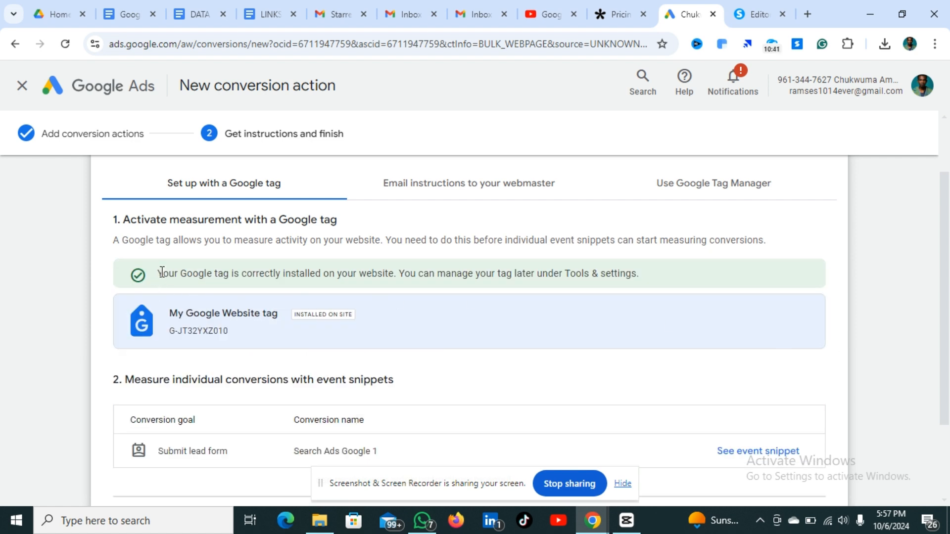
# - Review the Google tag installation notice and the section on measuring individual conversions with event snippets
pyautogui.moveTo(162, 272); pyautogui.dragTo(462, 281)
pyautogui.moveTo(520, 279); pyautogui.dragTo(353, 273)
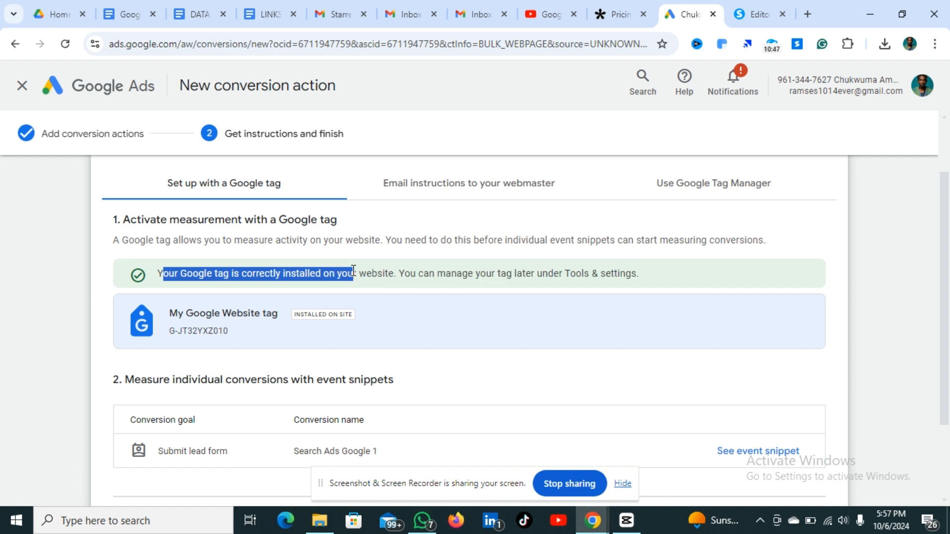
pyautogui.click(838, 332)
pyautogui.scroll(-1, 838, 332)
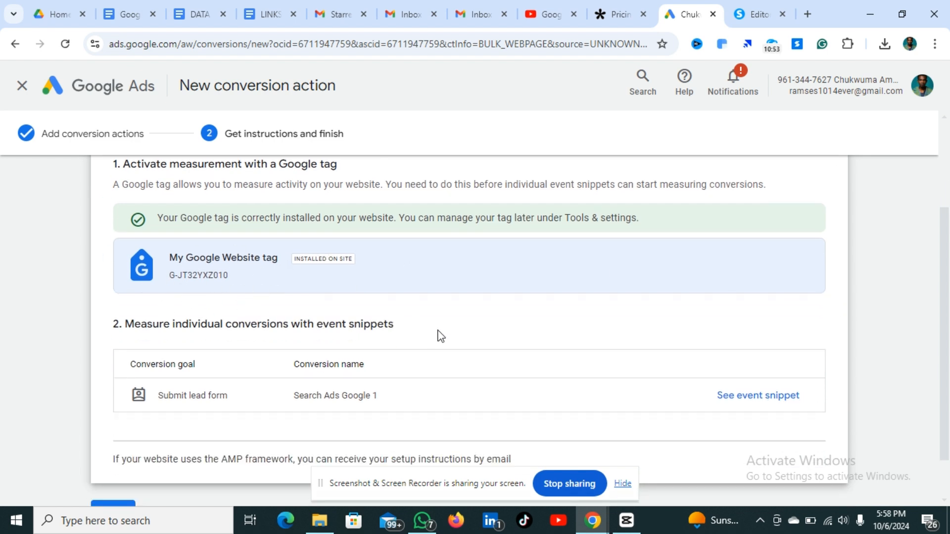
pyautogui.scroll(-1, 474, 330)
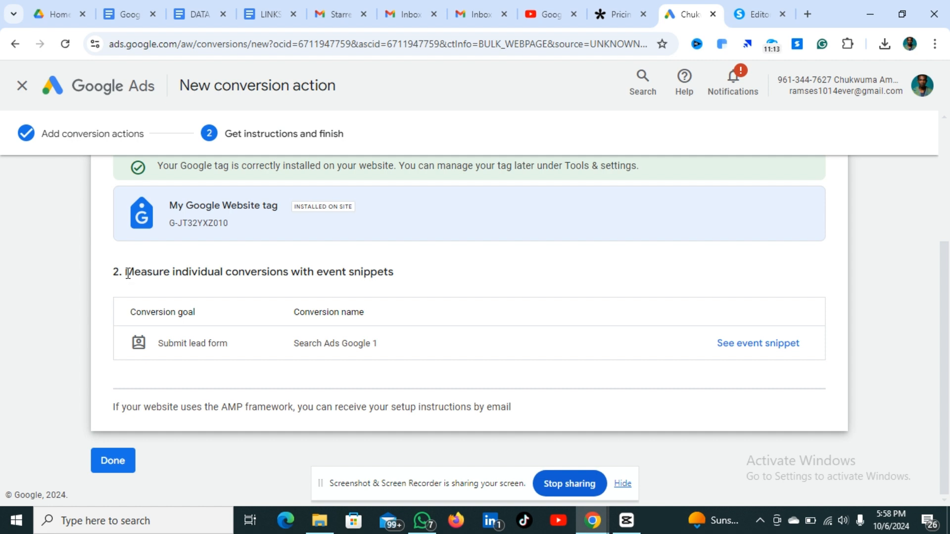
pyautogui.moveTo(128, 274); pyautogui.dragTo(371, 272)
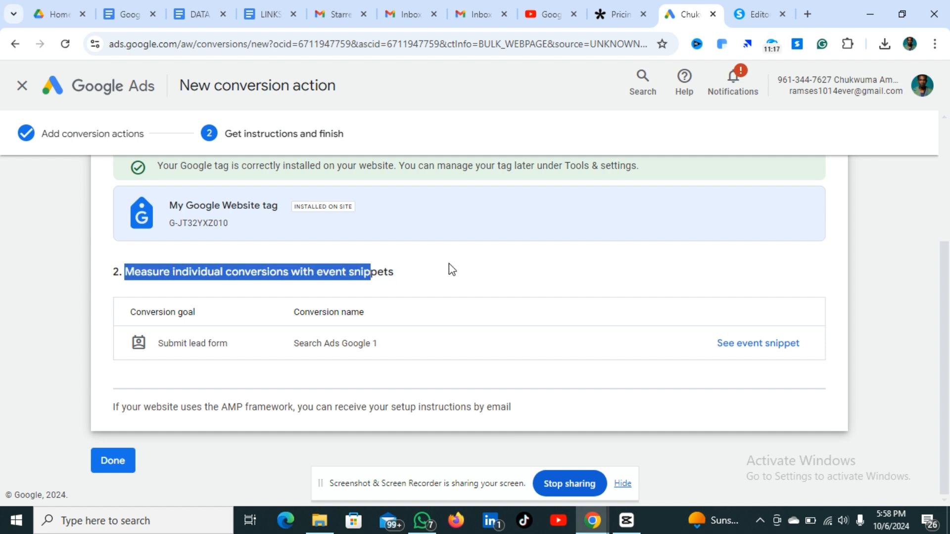
pyautogui.click(456, 264)
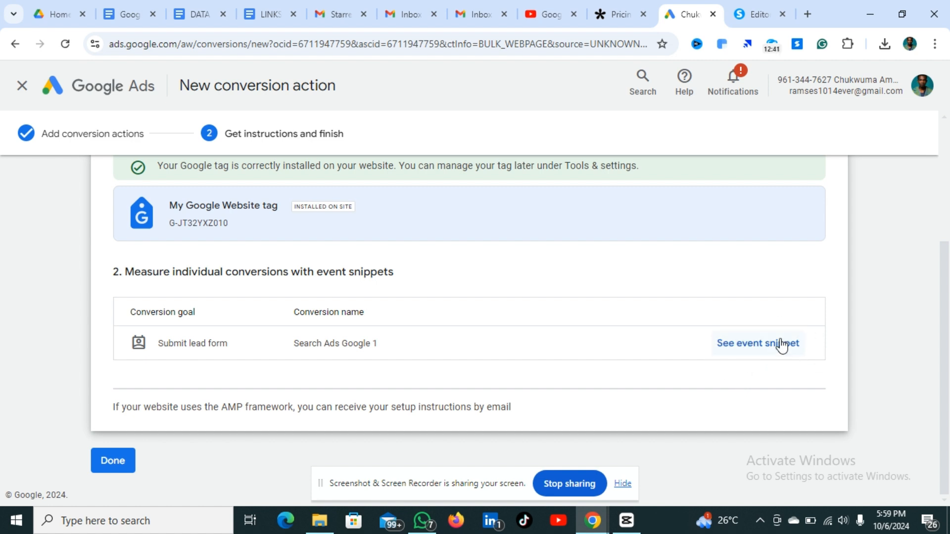
# - Open the event snippet for the Search Ads Google 1 conversion and copy its Page load version
pyautogui.click(752, 343)
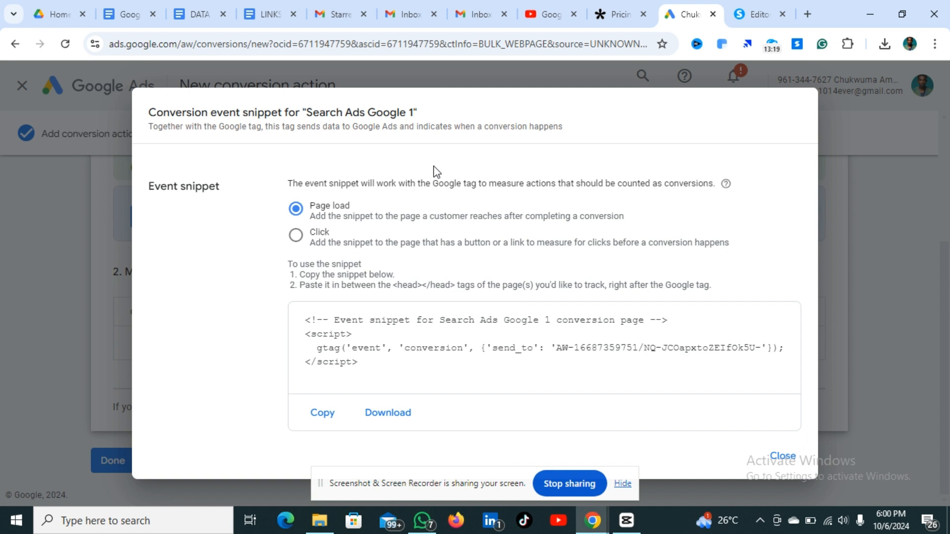
pyautogui.click(297, 236)
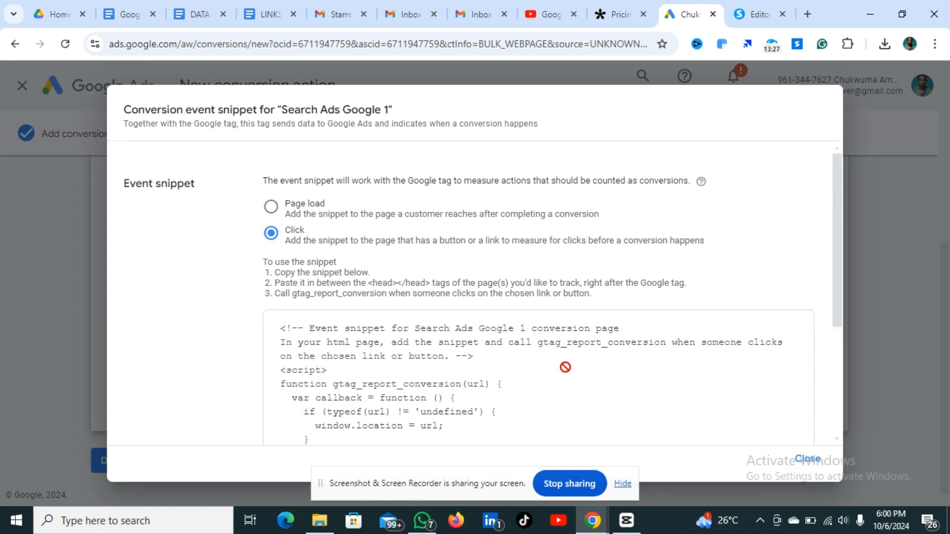
pyautogui.click(271, 210)
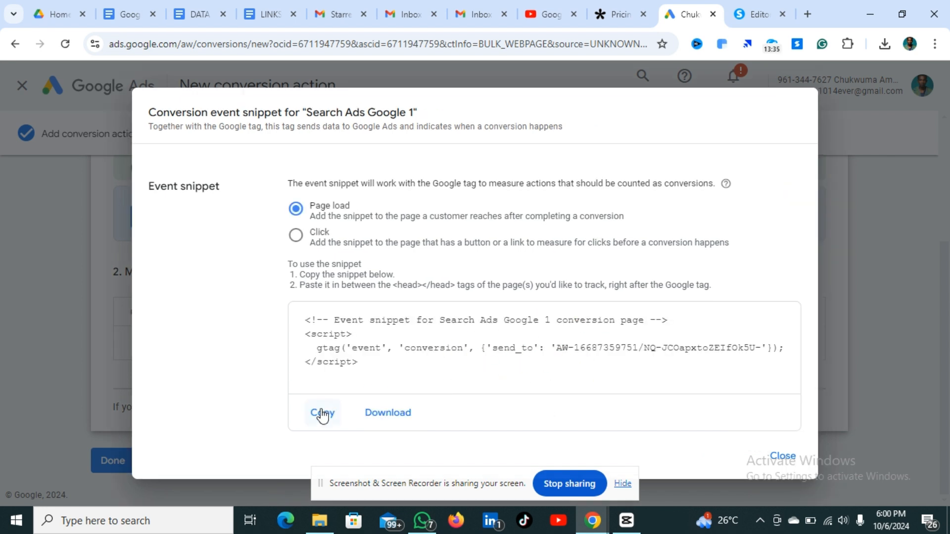
pyautogui.click(323, 413)
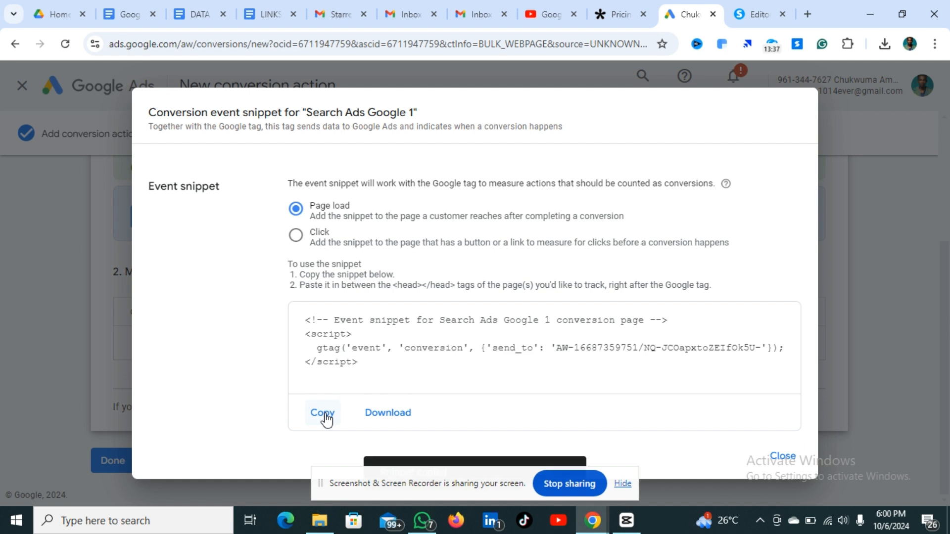
# - Switch to systeme.io, paste the event snippet on a new line below the Google tag in the Thank you page's header code, and save the code
pyautogui.click(752, 14)
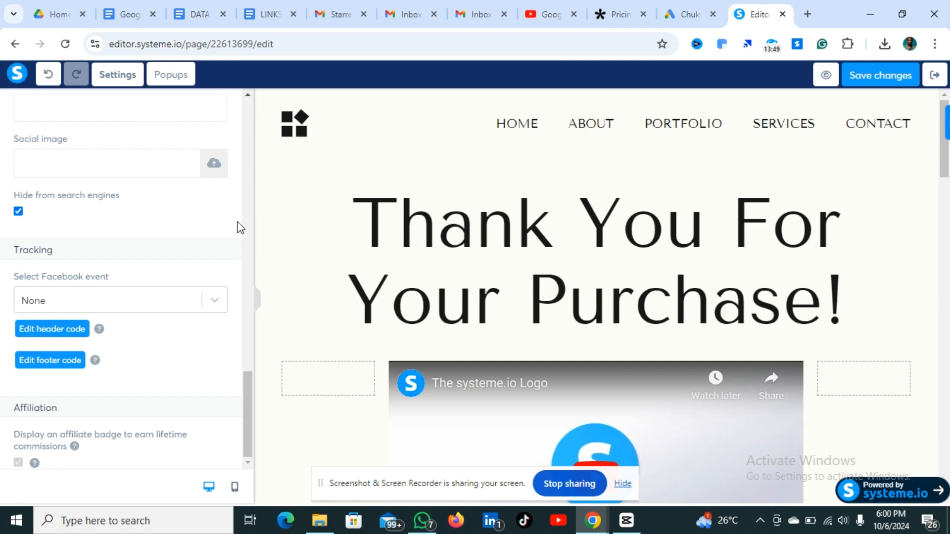
pyautogui.scroll(15, 234, 242)
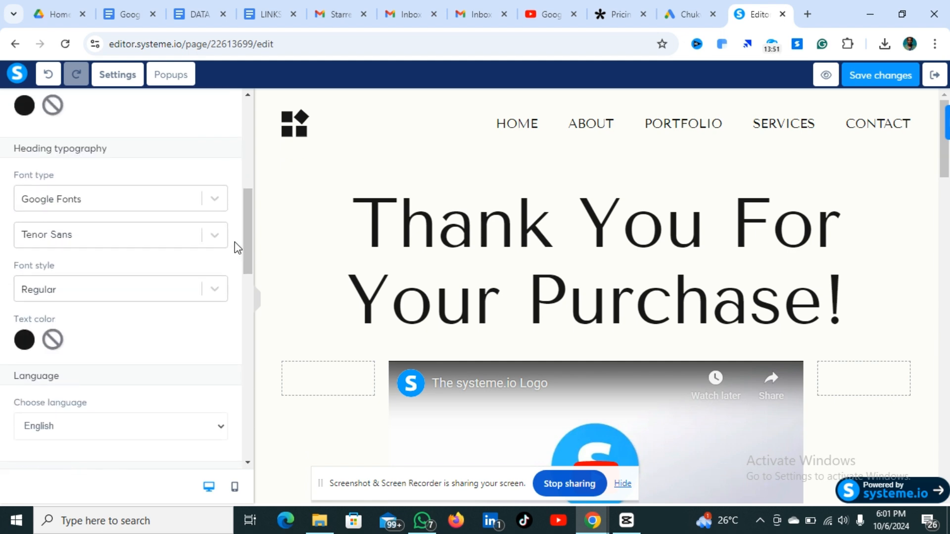
pyautogui.scroll(-14, 235, 242)
pyautogui.scroll(-2, 235, 242)
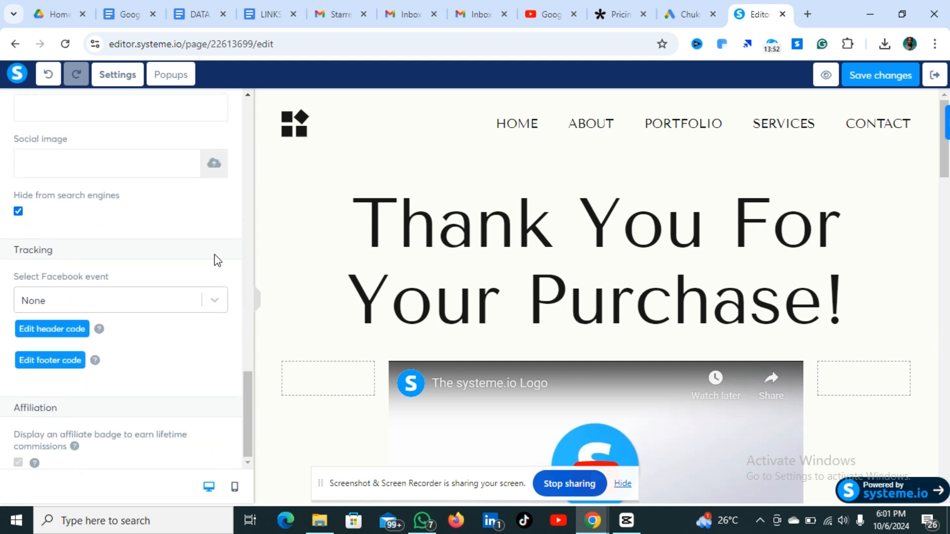
pyautogui.click(55, 330)
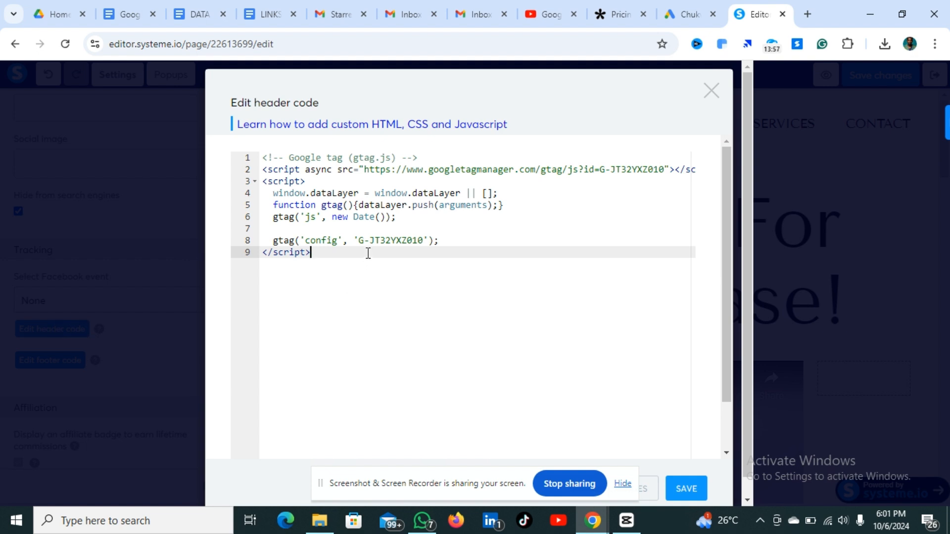
pyautogui.press('Return')
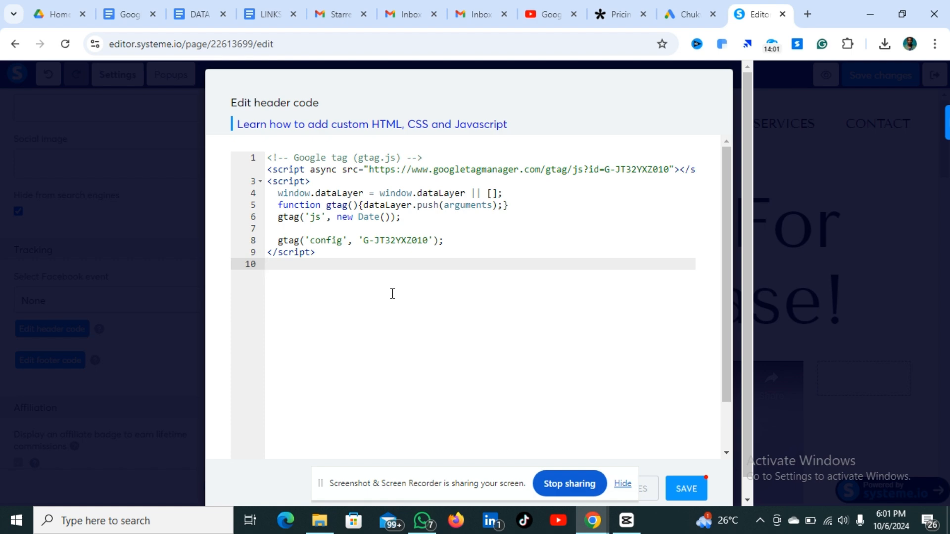
pyautogui.hotkey('ctrl', 'v')
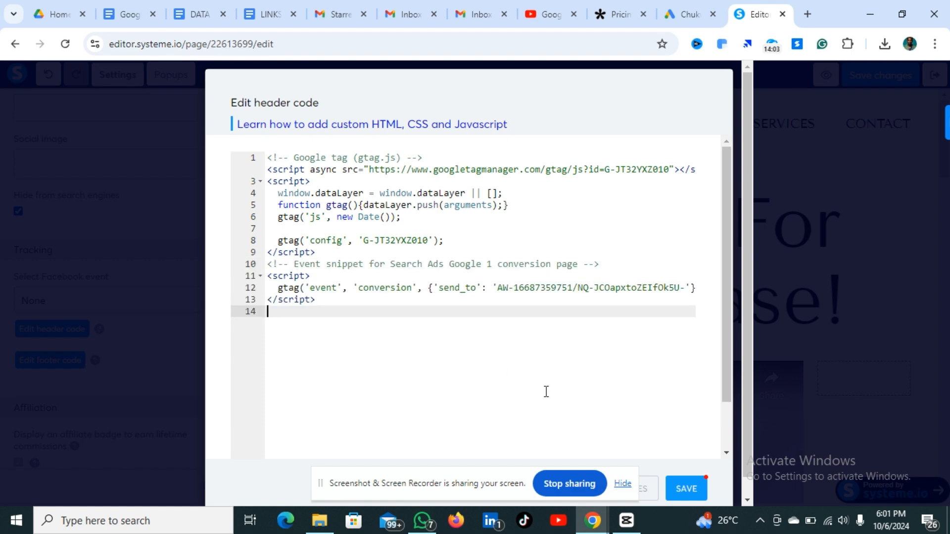
pyautogui.click(684, 487)
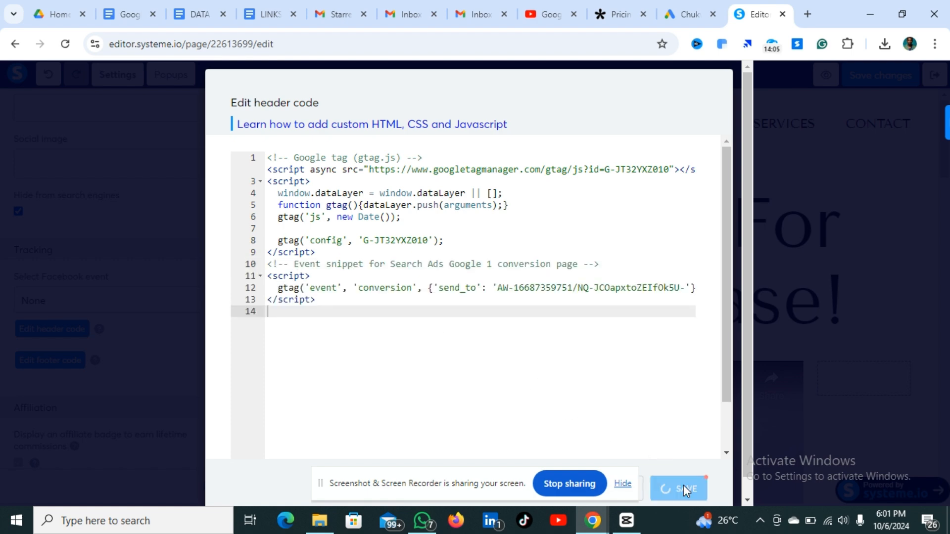
# - Save the Thank you page's changes and exit the page editor
pyautogui.click(810, 225)
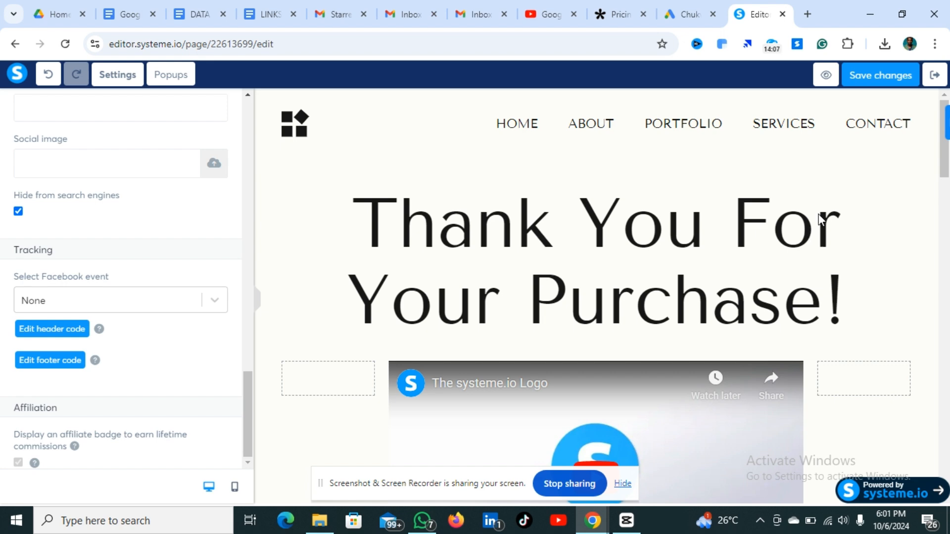
pyautogui.click(889, 81)
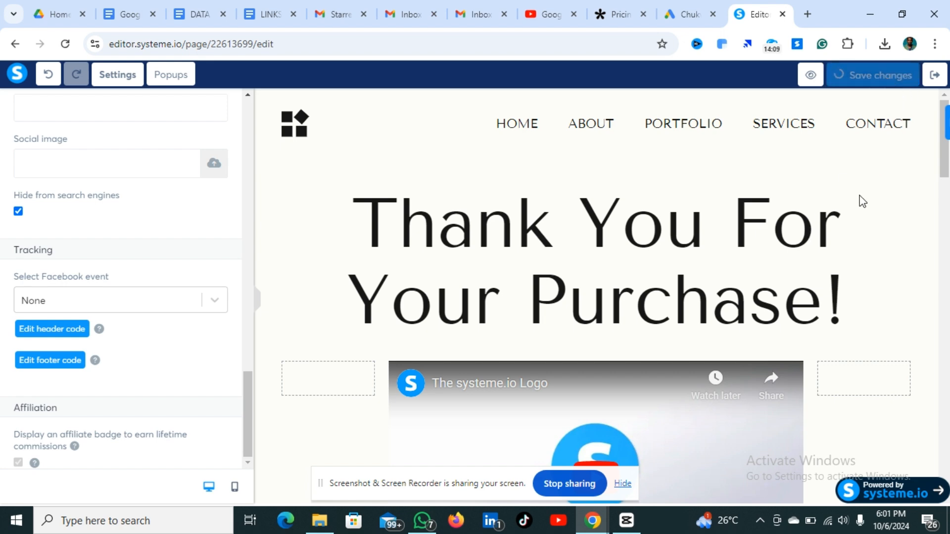
pyautogui.click(934, 75)
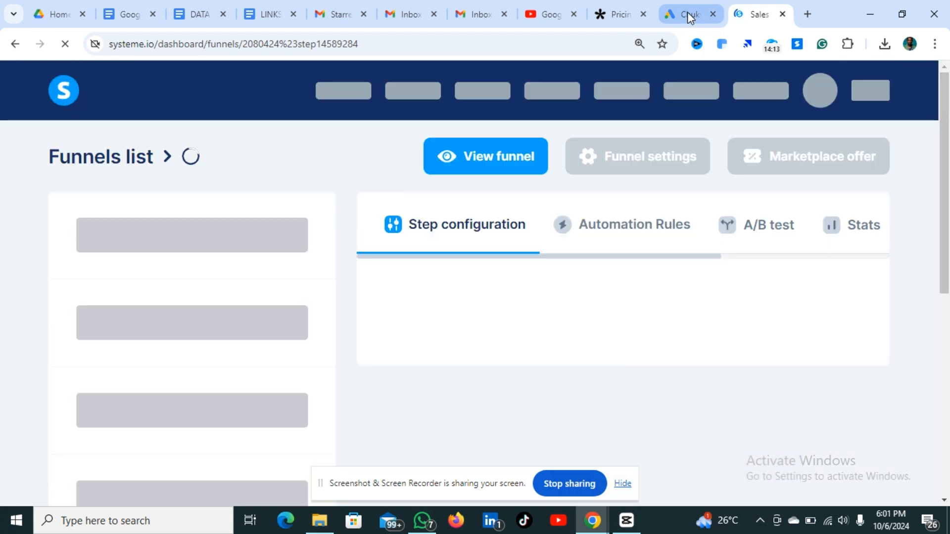
# - Switch back to Google Ads, close the event snippet and finish the new conversion action setup
pyautogui.click(671, 14)
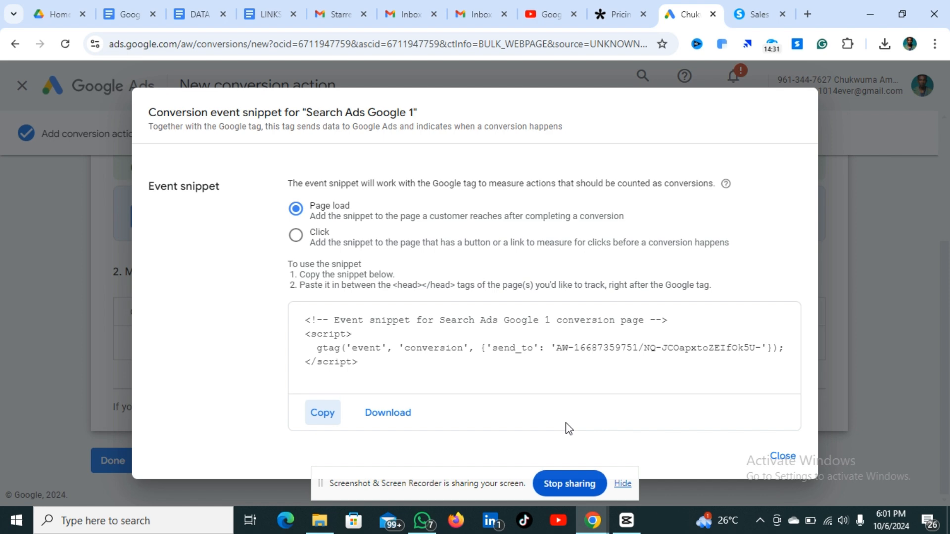
pyautogui.click(783, 458)
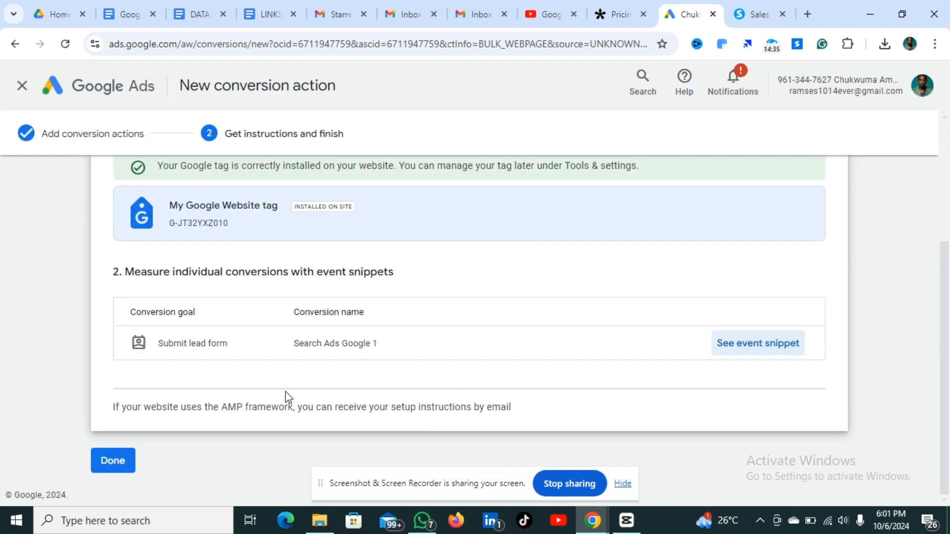
pyautogui.click(114, 463)
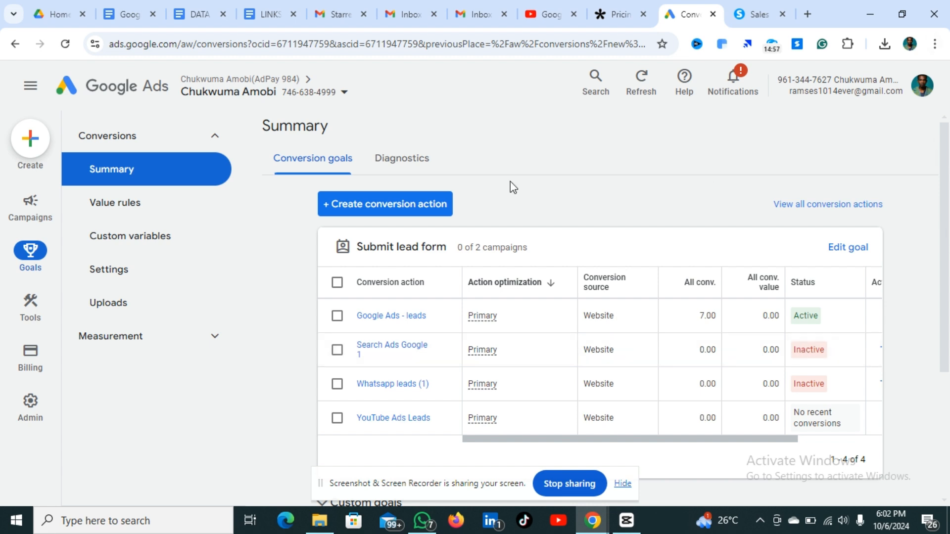
pyautogui.moveTo(808, 321)
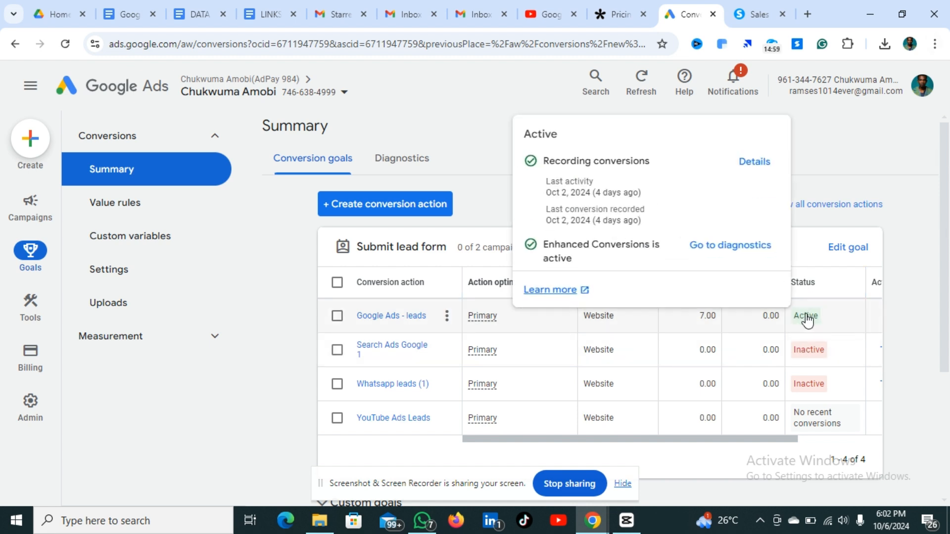